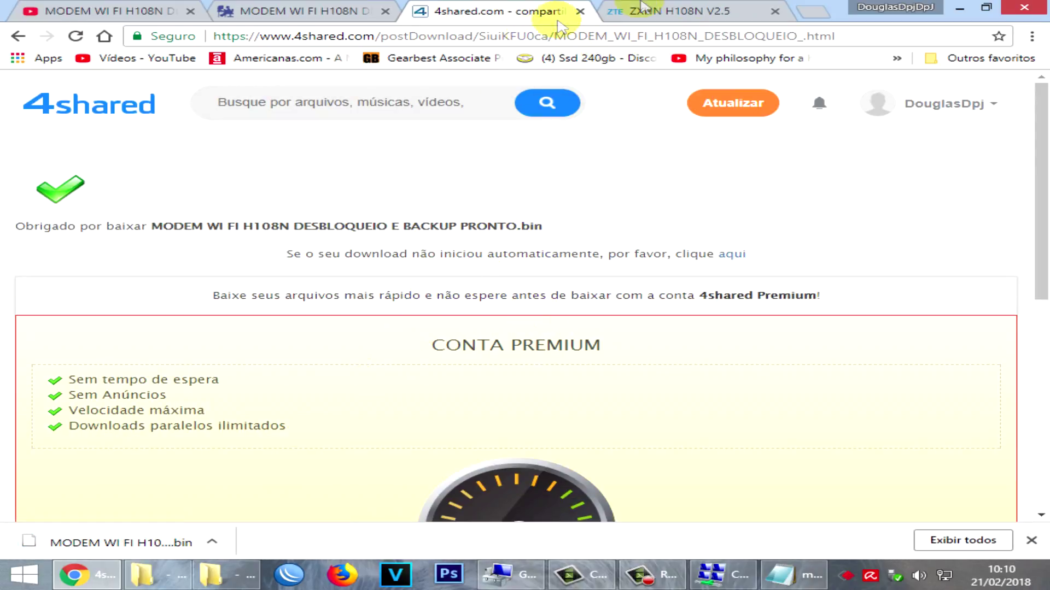
click(690, 12)
click(566, 8)
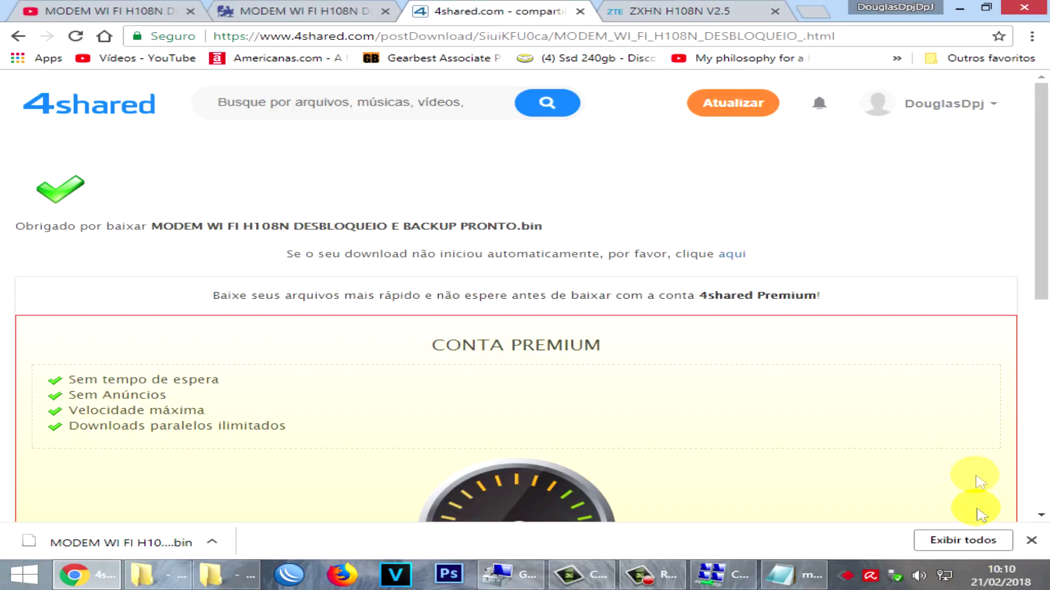
mouse_move(942, 581)
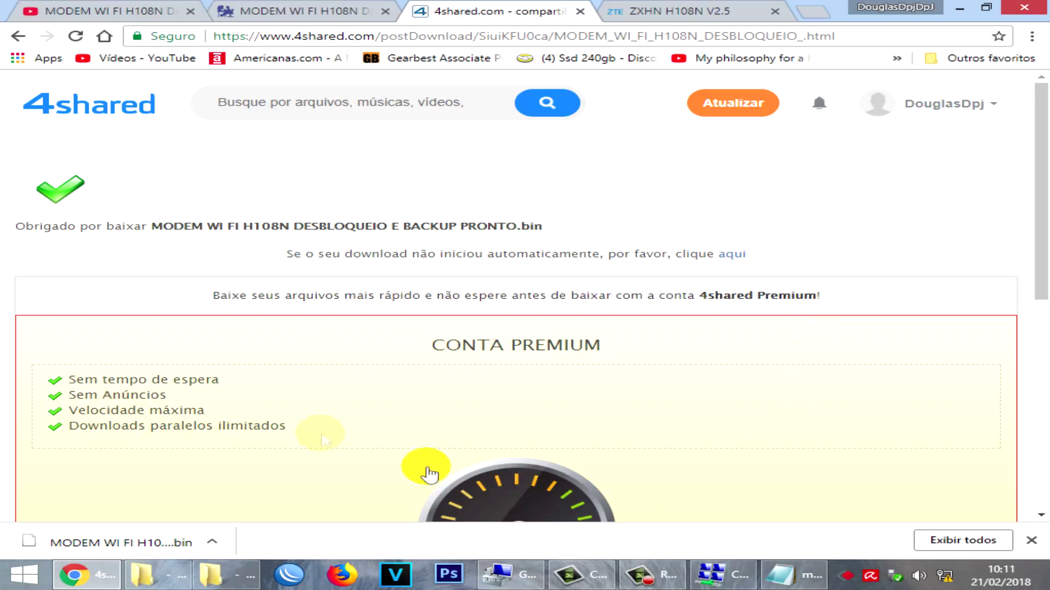
key(super+d)
drag(141, 542, 438, 31)
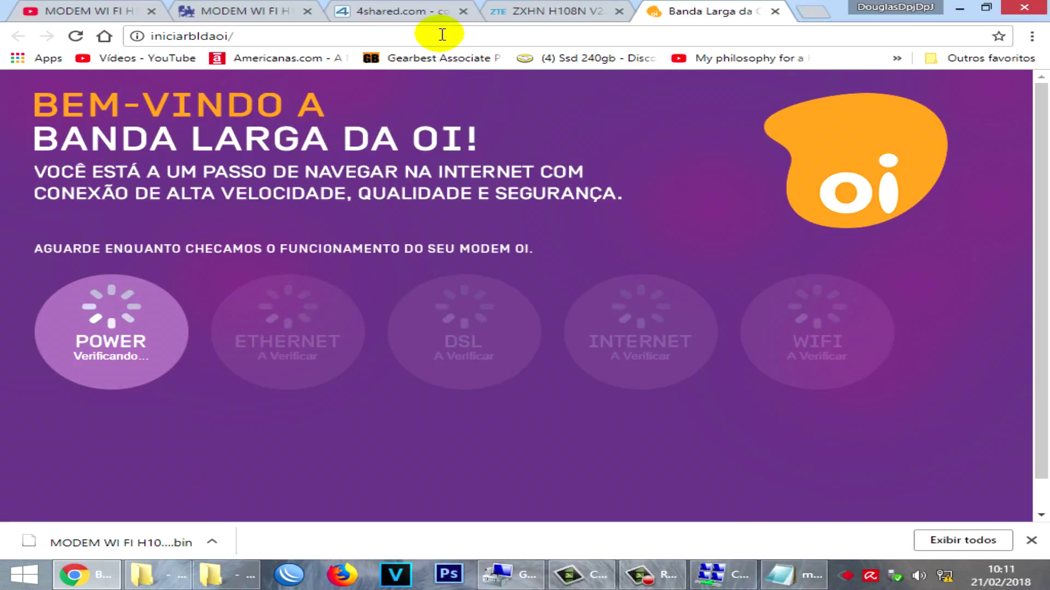
Open the modem's admin page at 192.168.1.1 and decline the page translation.
click(440, 34)
text(192.168.1.1)
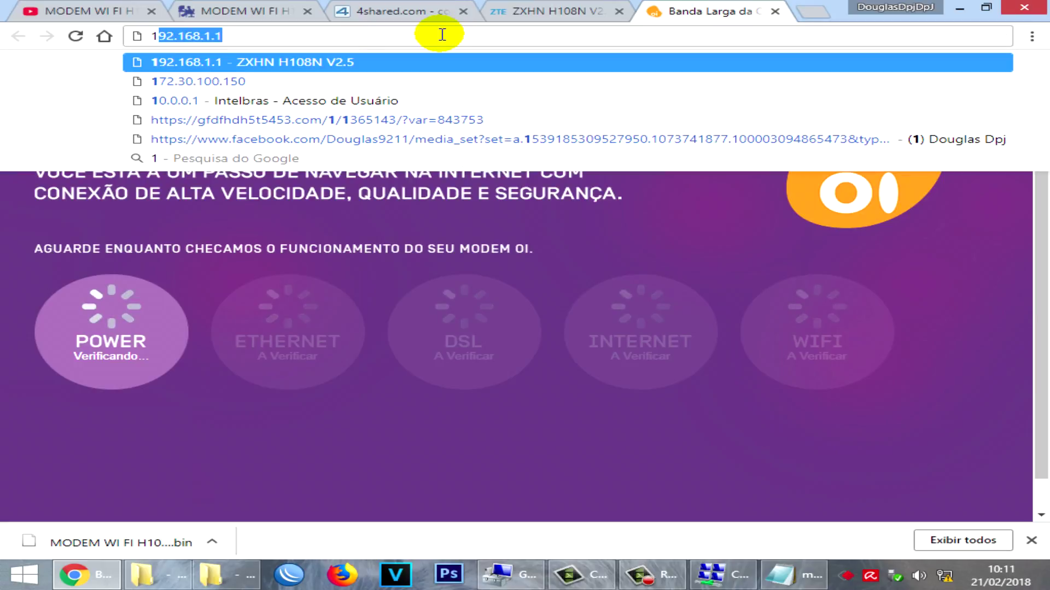
key(Return)
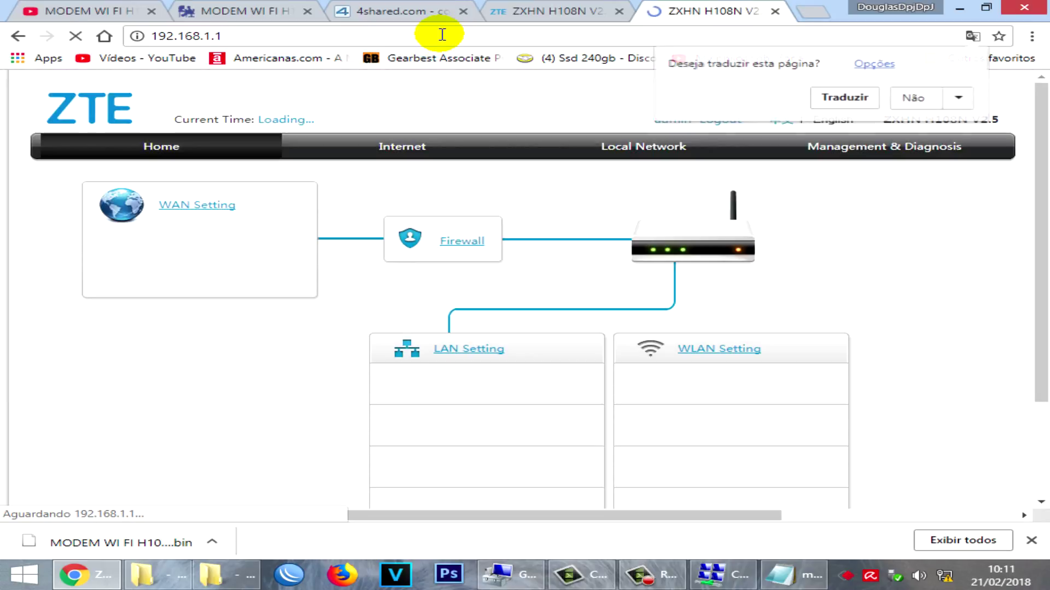
click(922, 99)
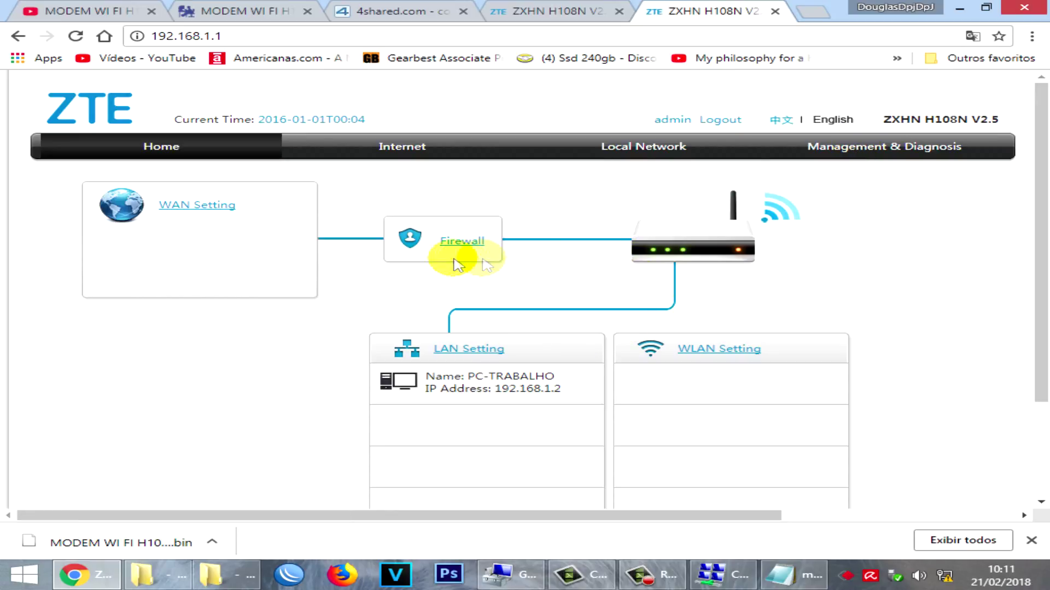
Open User Config Management under the modem's System Management settings and expand the User Configuration Restore section.
click(860, 159)
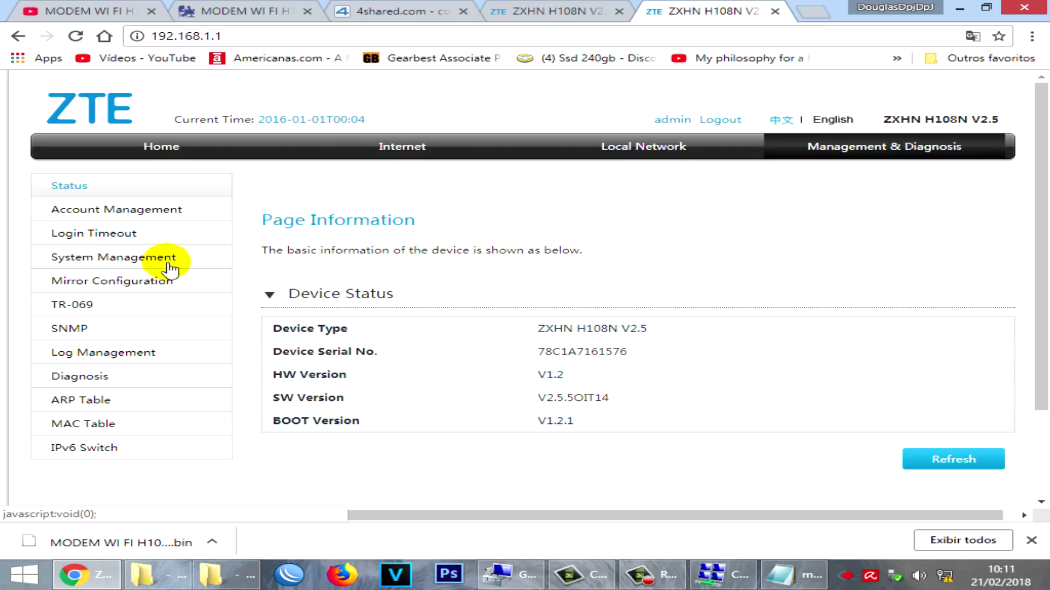
click(153, 288)
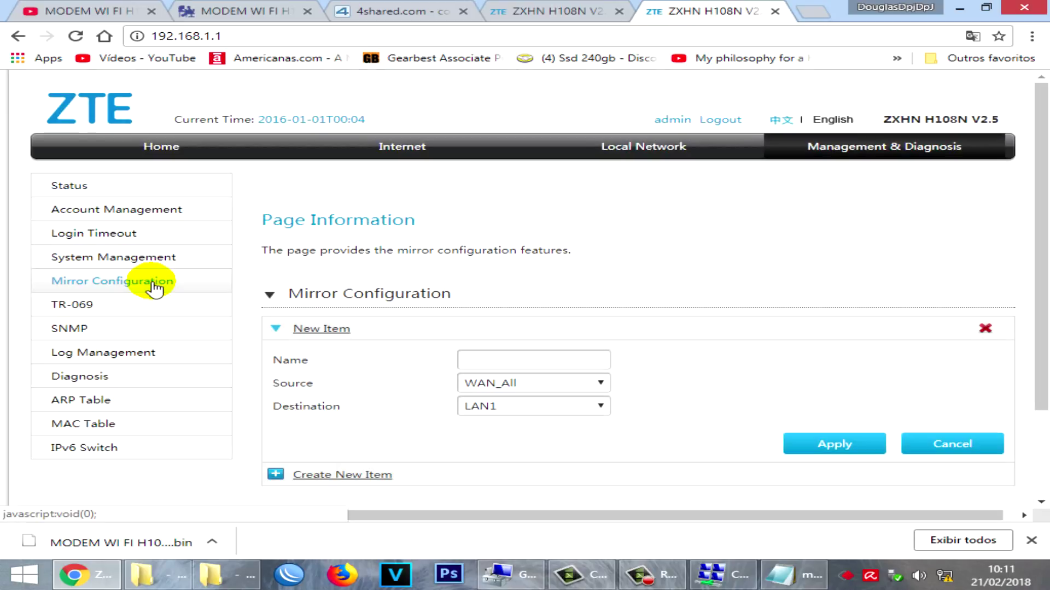
click(138, 265)
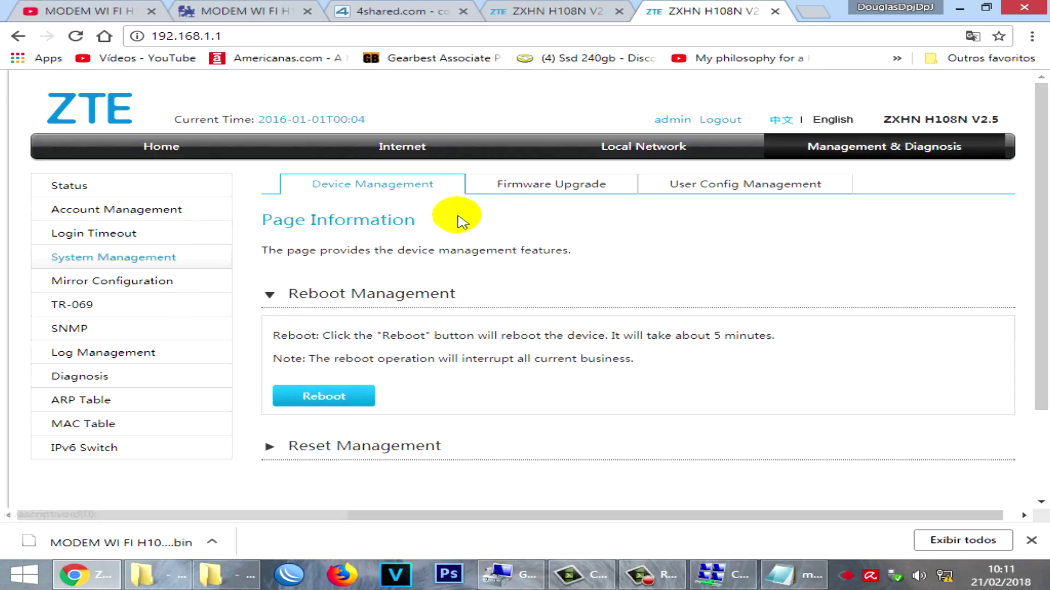
click(726, 189)
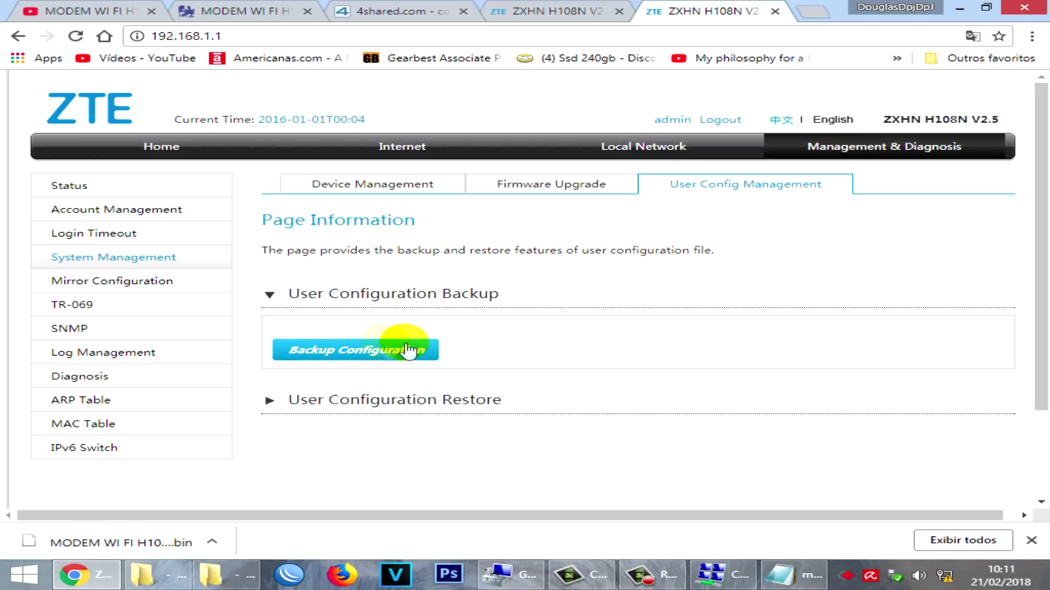
click(412, 410)
scroll(418, 404, down, 2)
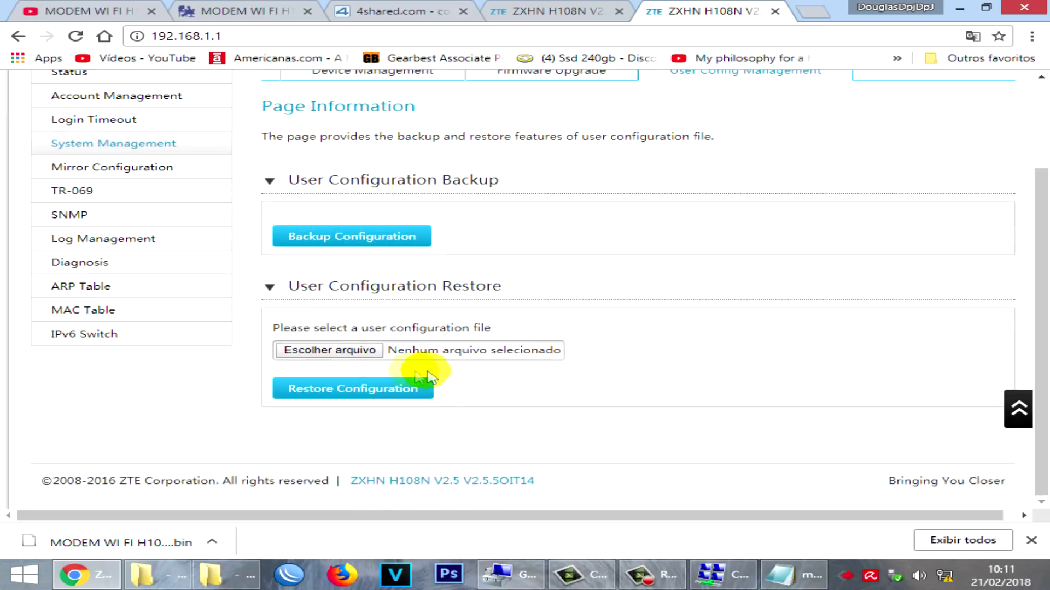
Choose MODEM WI FI H108N DESBLOQUEIO E BACKUP PRONTO.bin from Downloads as the user configuration file.
click(431, 10)
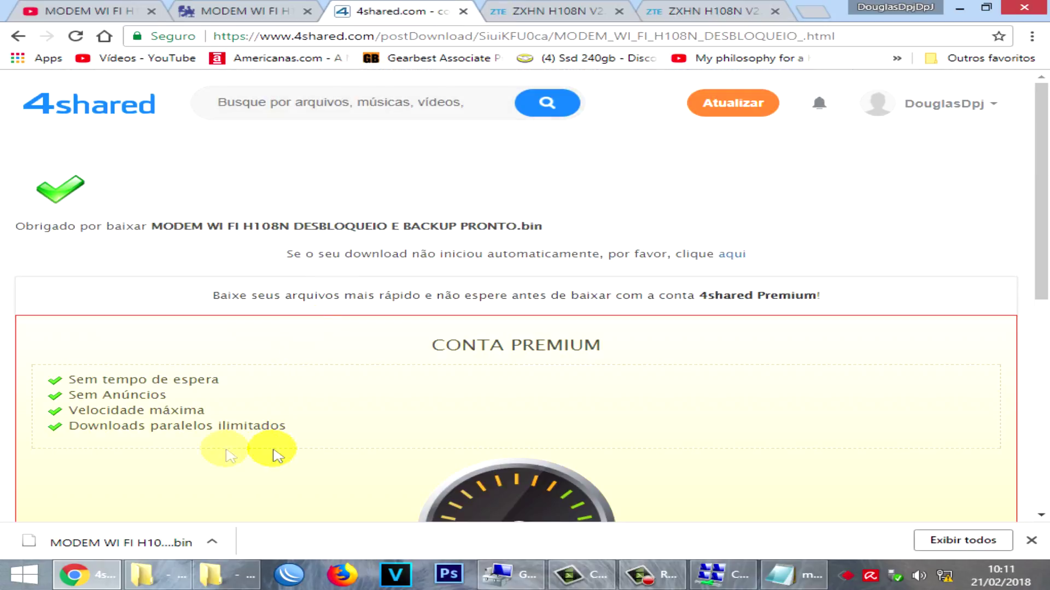
click(676, 7)
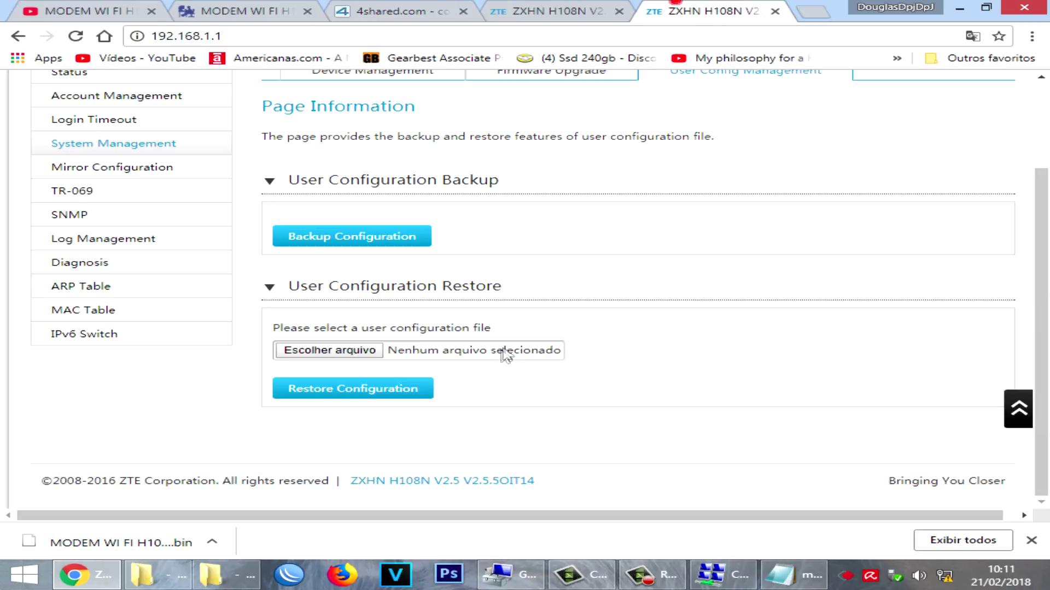
click(350, 350)
click(112, 123)
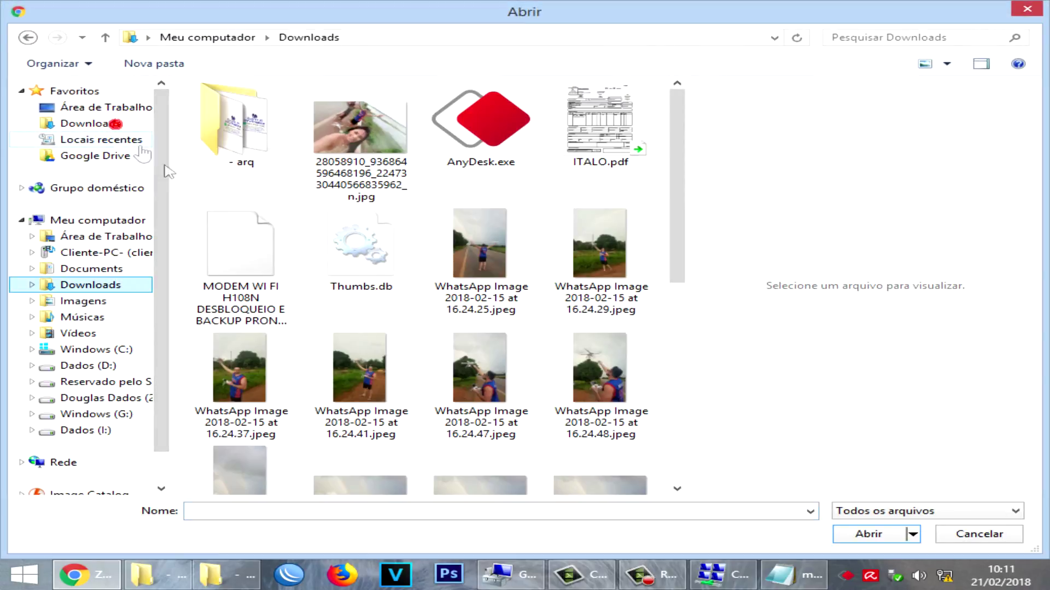
drag(677, 154, 671, 175)
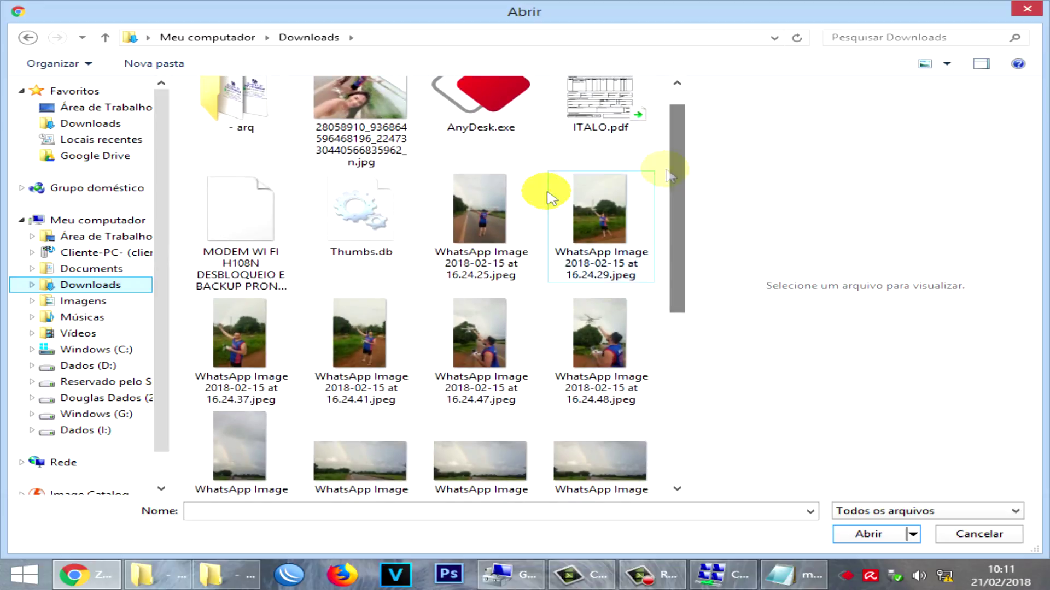
click(243, 229)
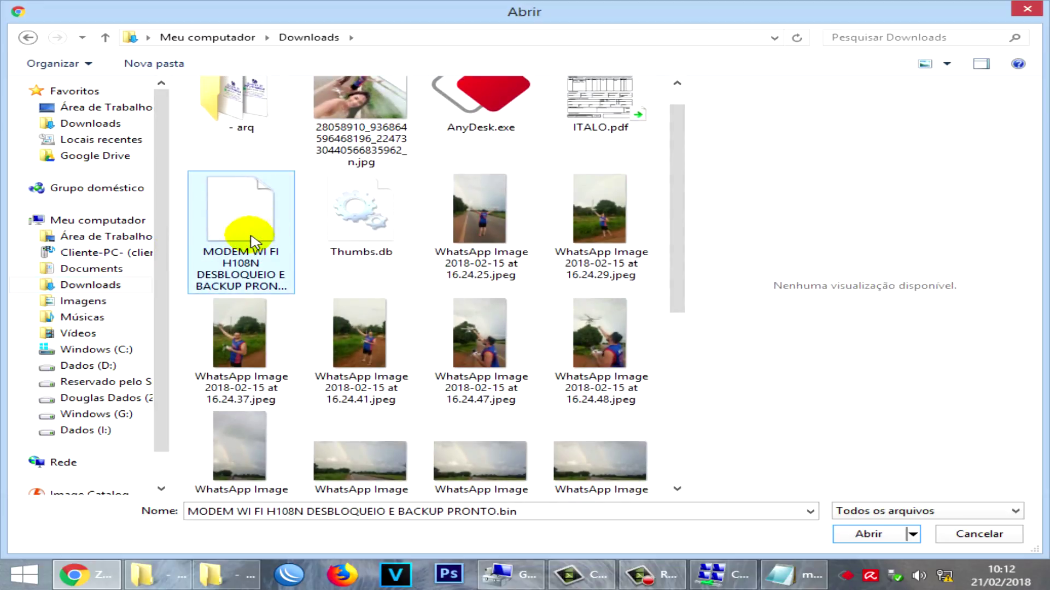
click(875, 535)
Restore the modem's configuration from the selected file and confirm the import.
click(393, 389)
click(472, 322)
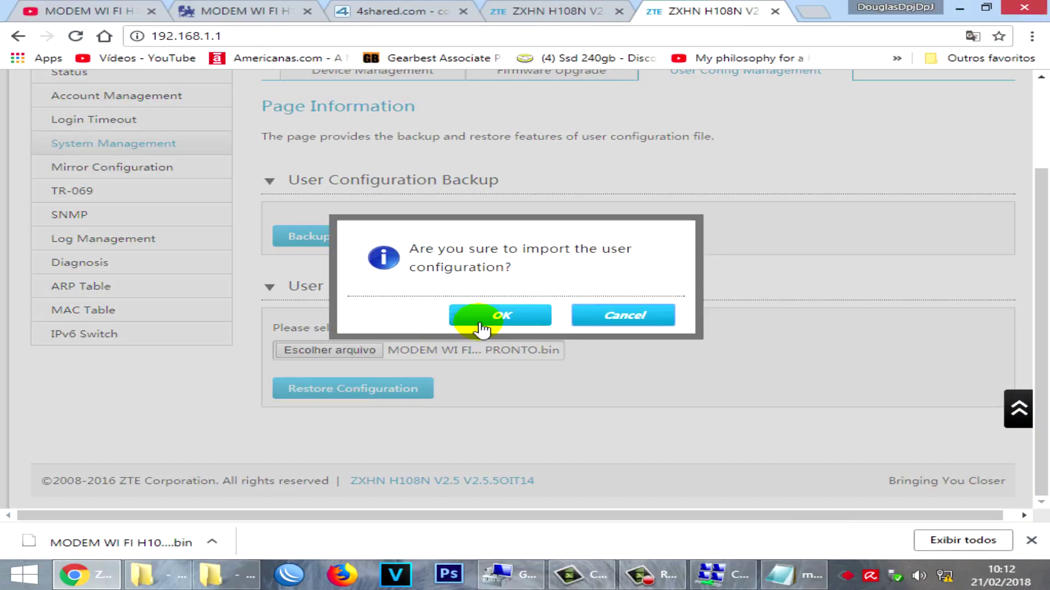
click(517, 317)
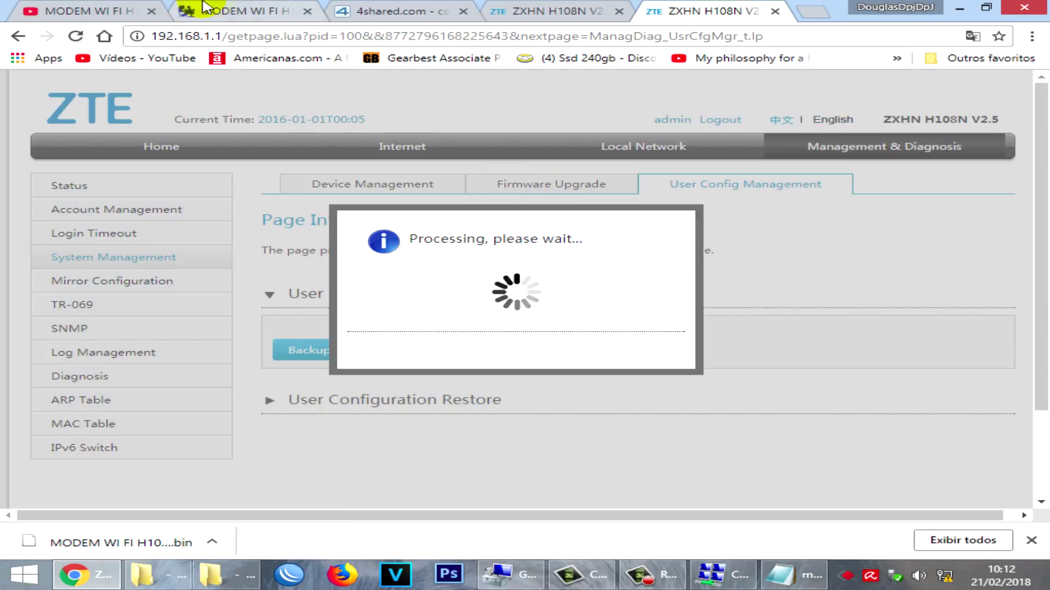
Check the access notes in the YouTube video description, then open the Ethernet connection's TCP/IPv4 properties in Windows.
click(98, 11)
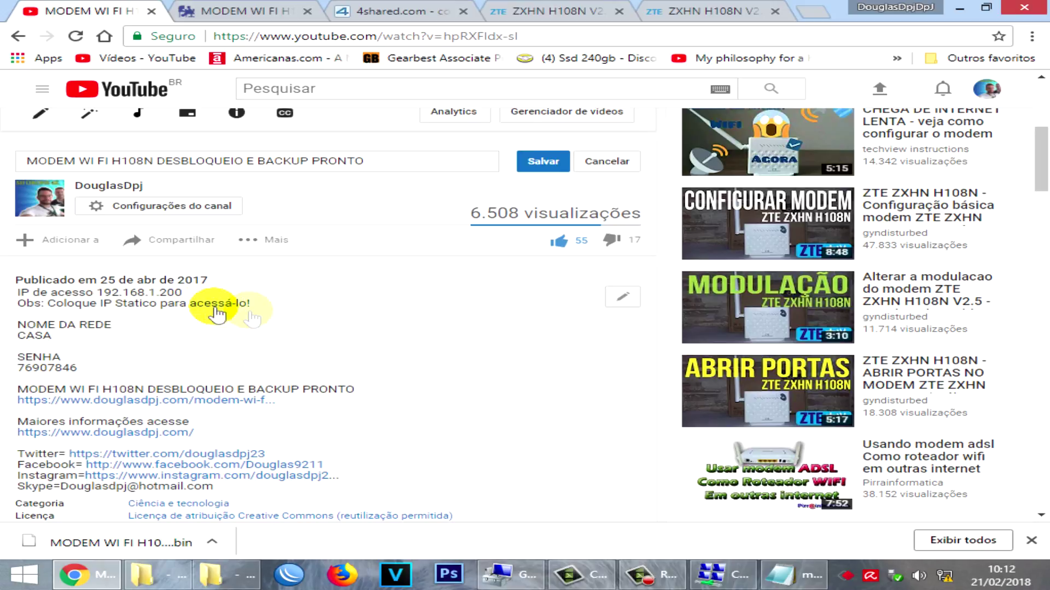
click(945, 578)
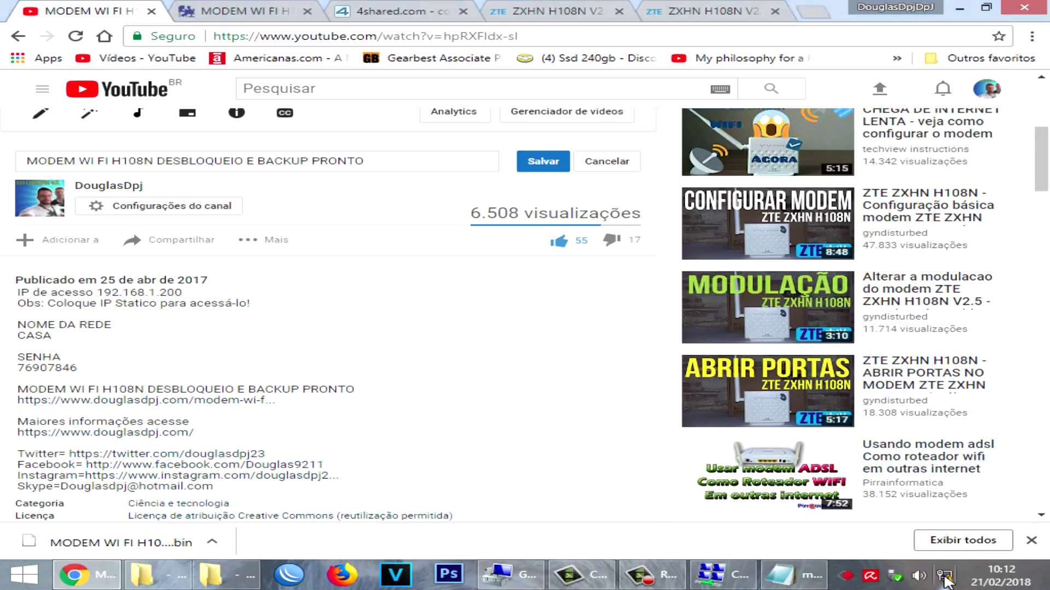
right_click(946, 579)
click(896, 568)
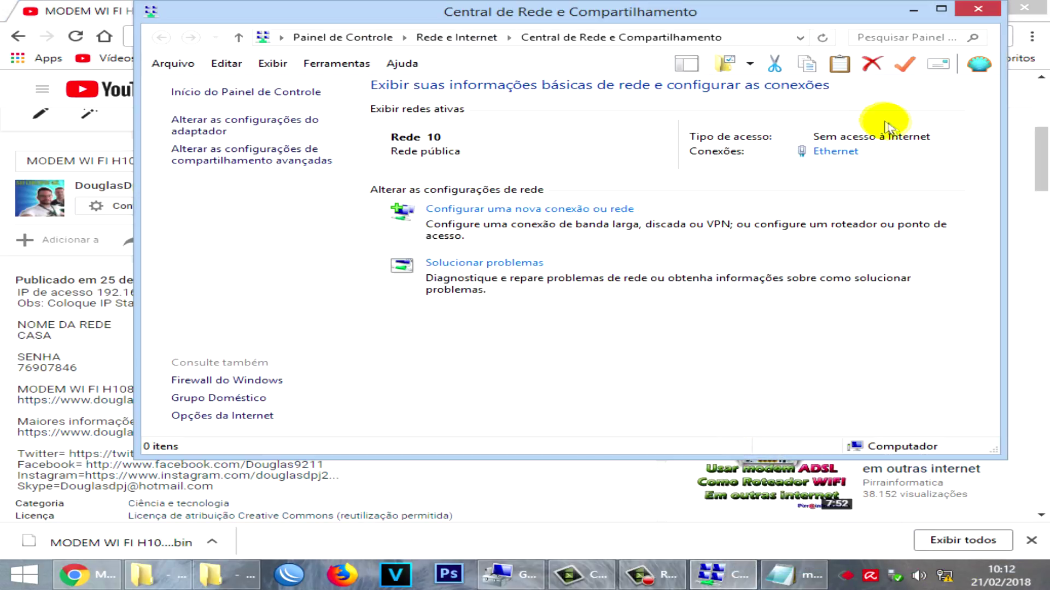
click(836, 152)
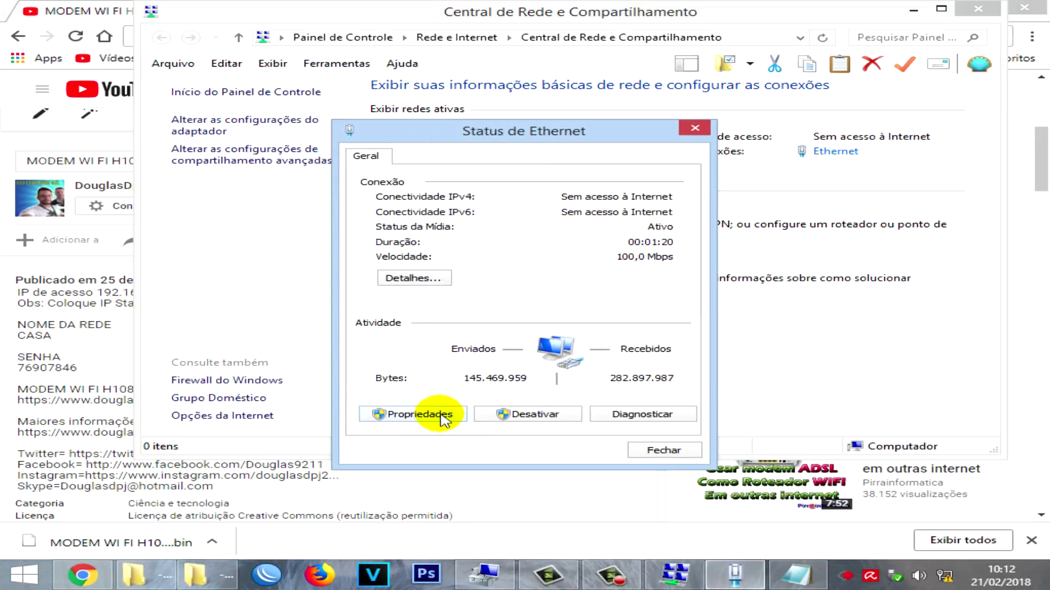
click(419, 415)
scroll(492, 284, down, 2)
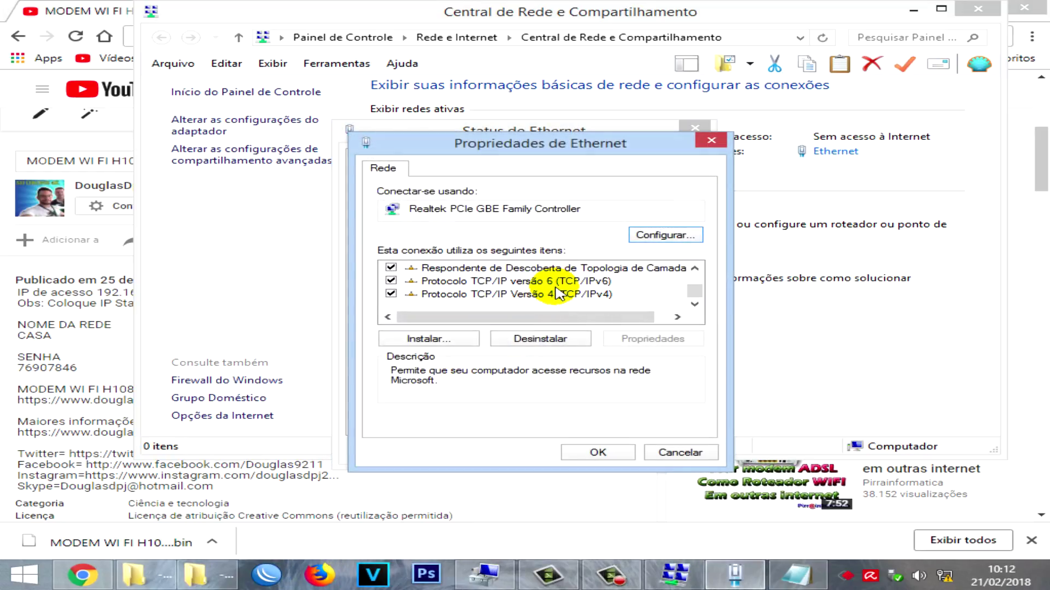
double_click(571, 299)
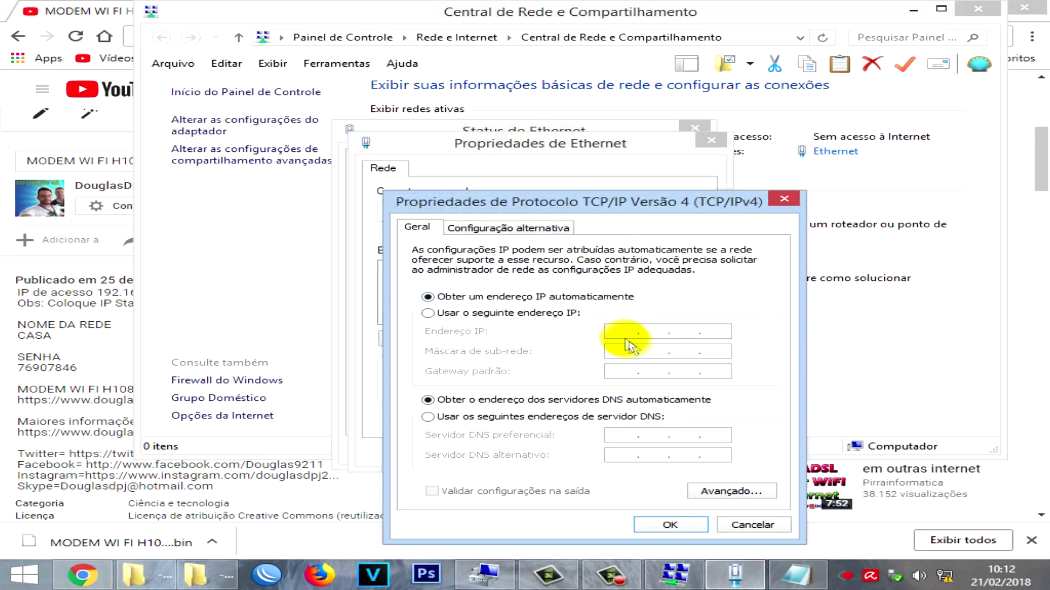
Give the Ethernet connection the static IPv4 address 192.168.1.30 with its subnet mask and save the connection properties.
click(120, 304)
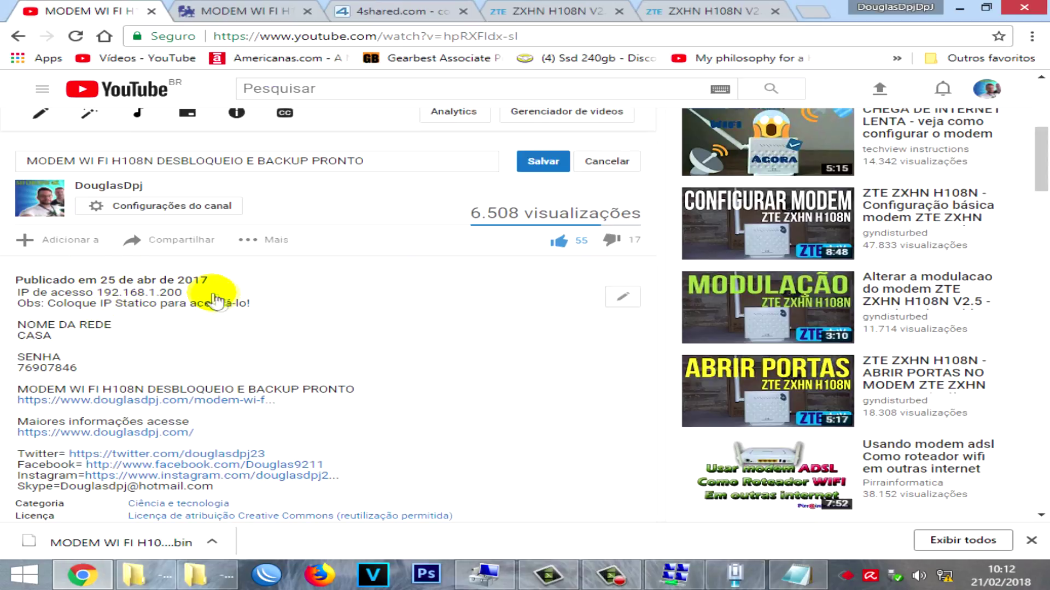
click(736, 574)
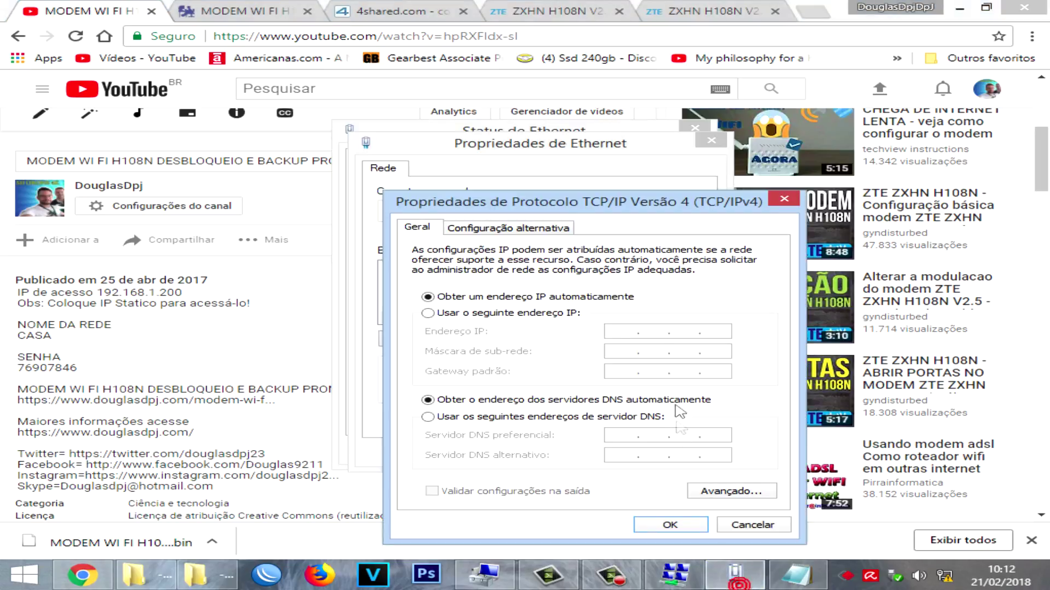
click(548, 314)
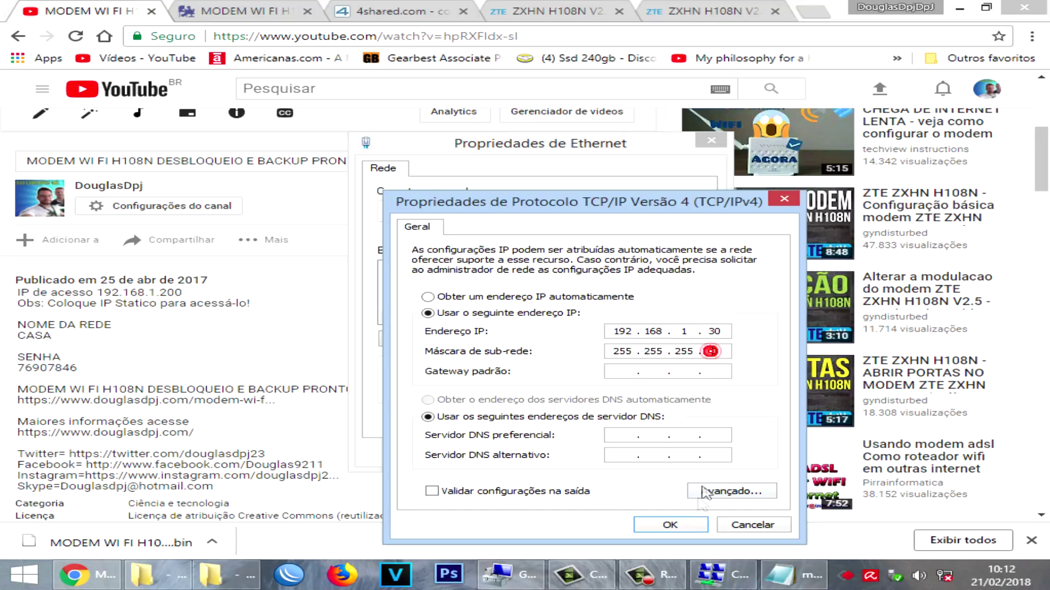
click(670, 525)
click(607, 454)
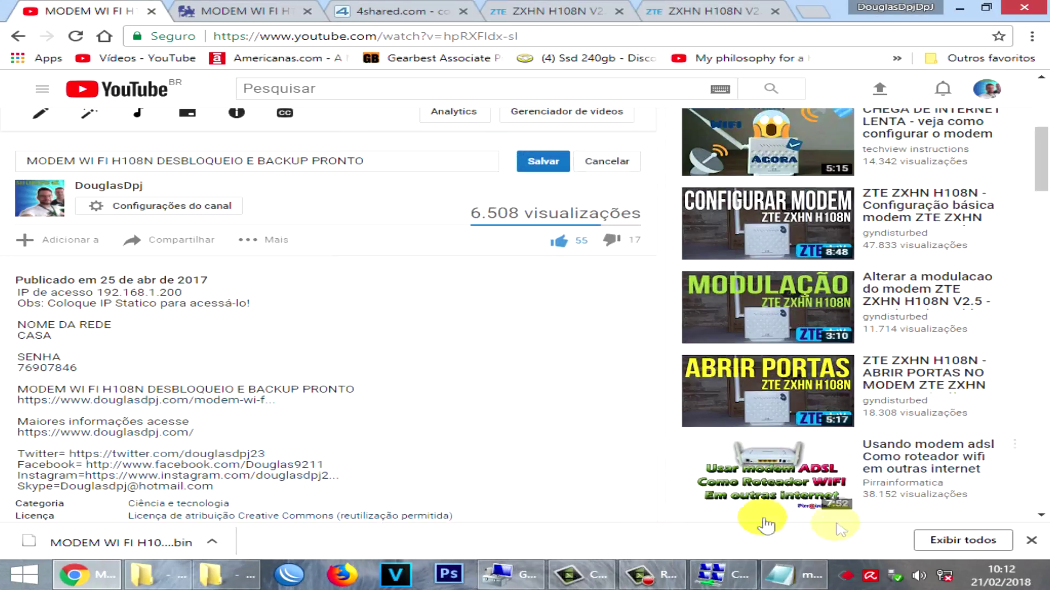
Load the modem's login page at 192.168.1.200 in a new browser tab.
mouse_move(941, 585)
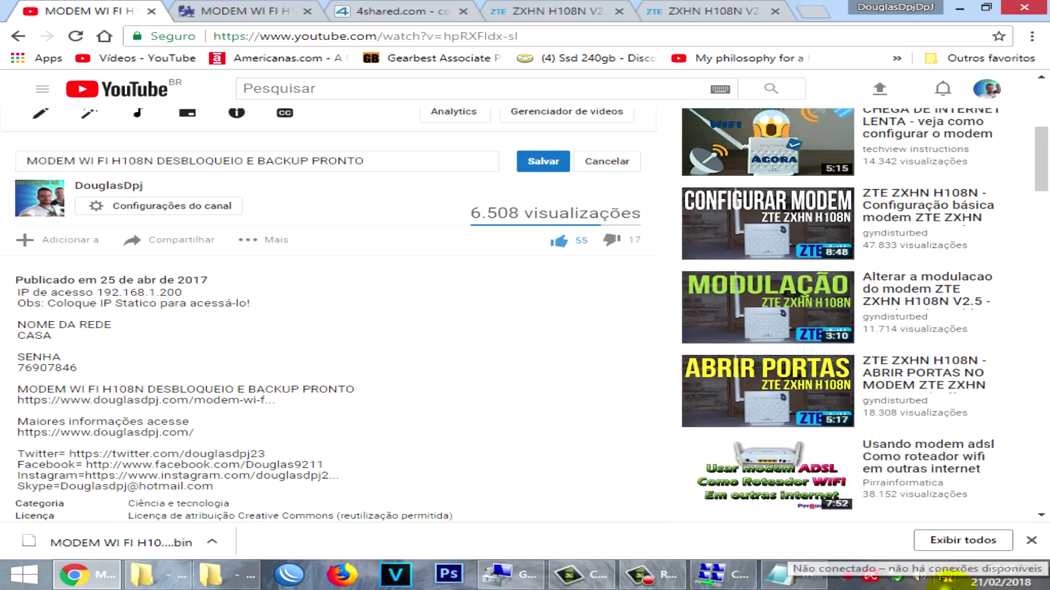
click(813, 12)
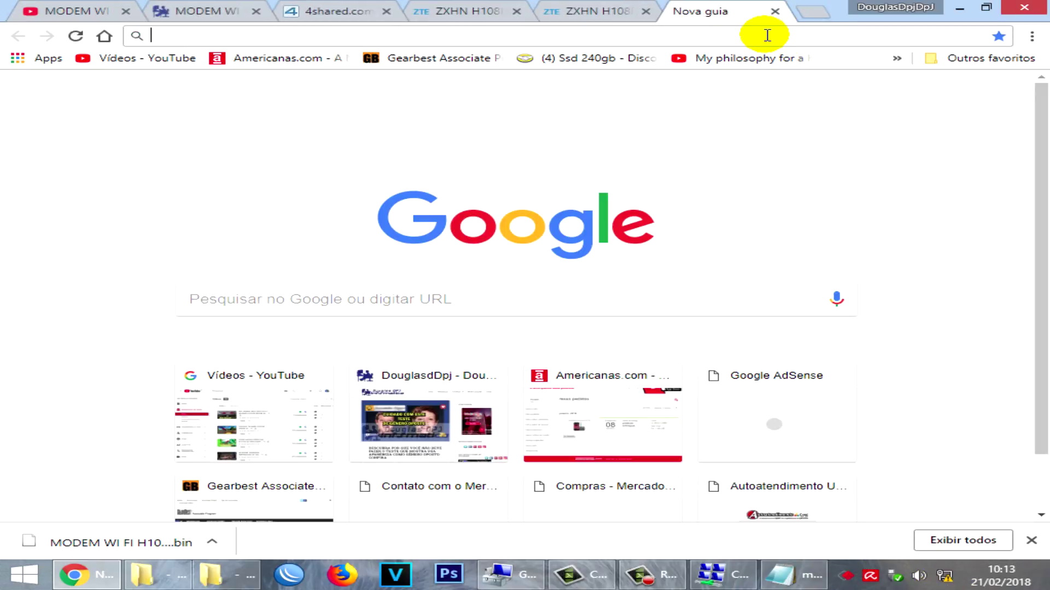
text(192.168.1.1)
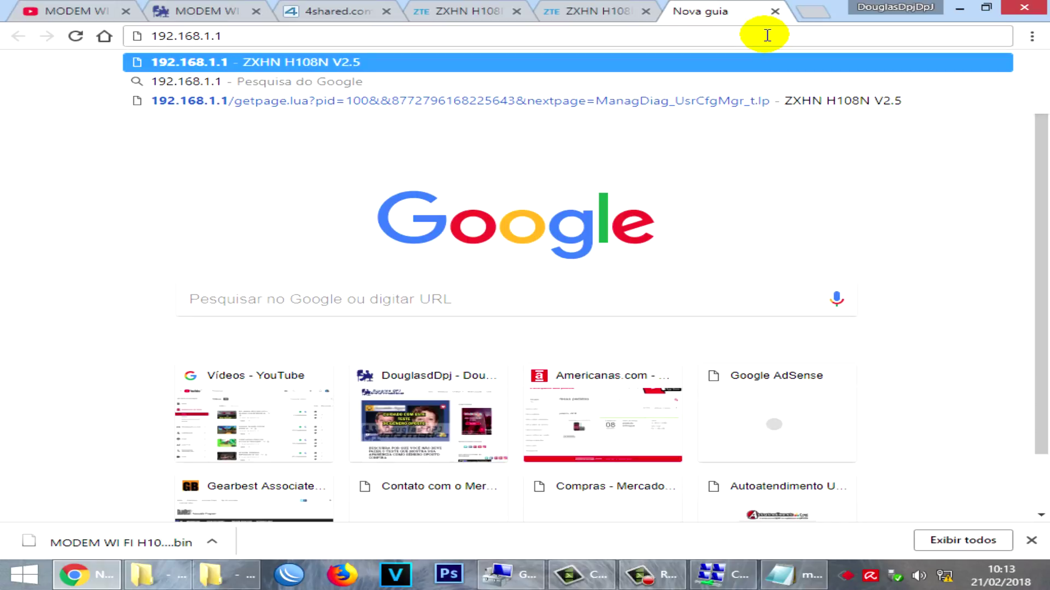
key(BackSpace)
text(2)
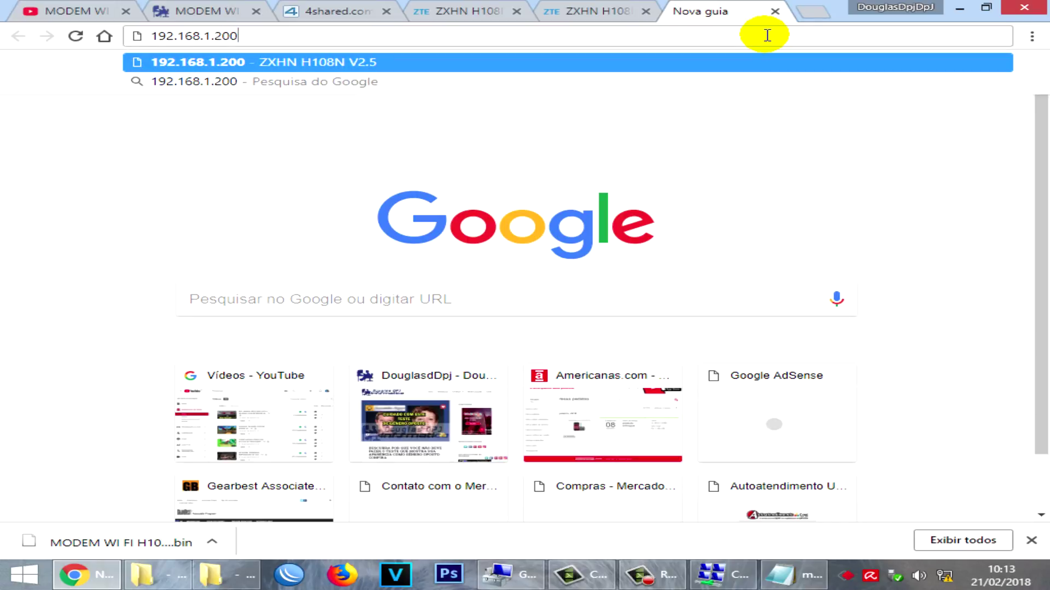
text(00)
key(Return)
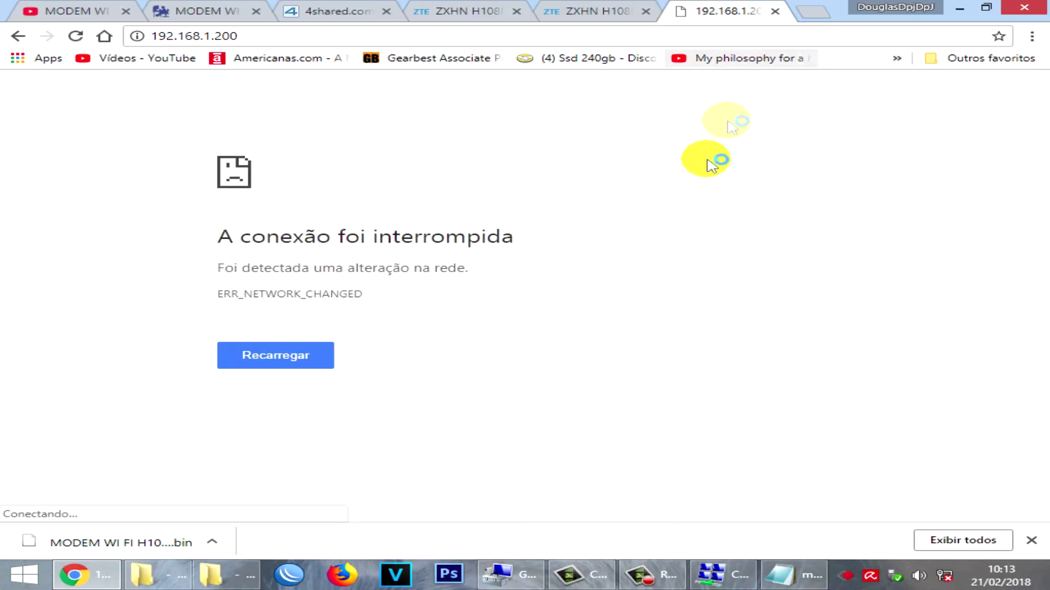
click(512, 39)
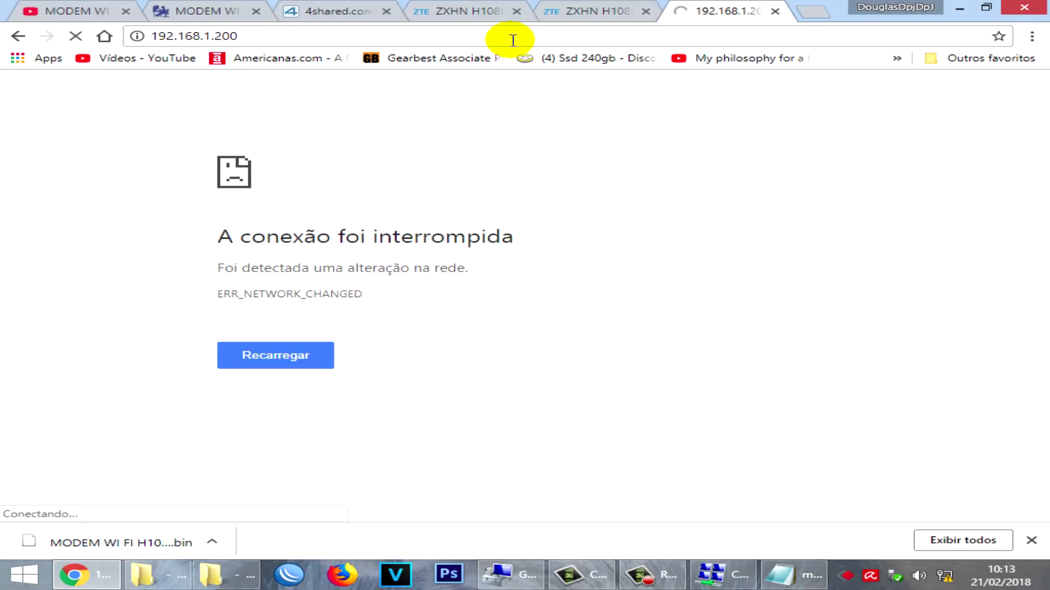
click(511, 39)
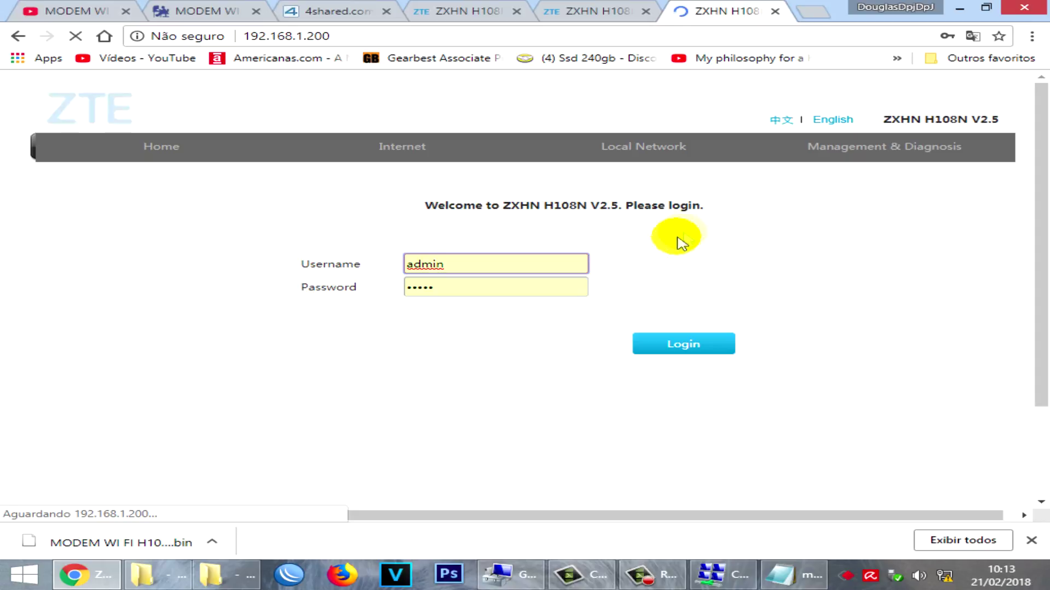
Log in to the modem's admin interface with the prefilled username and password.
click(487, 265)
click(569, 286)
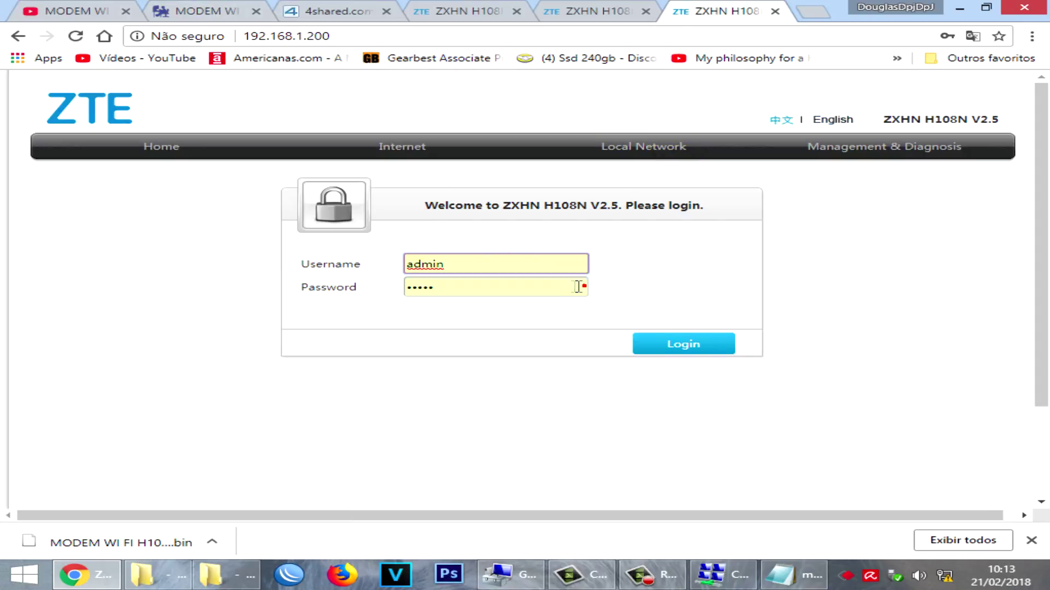
click(690, 345)
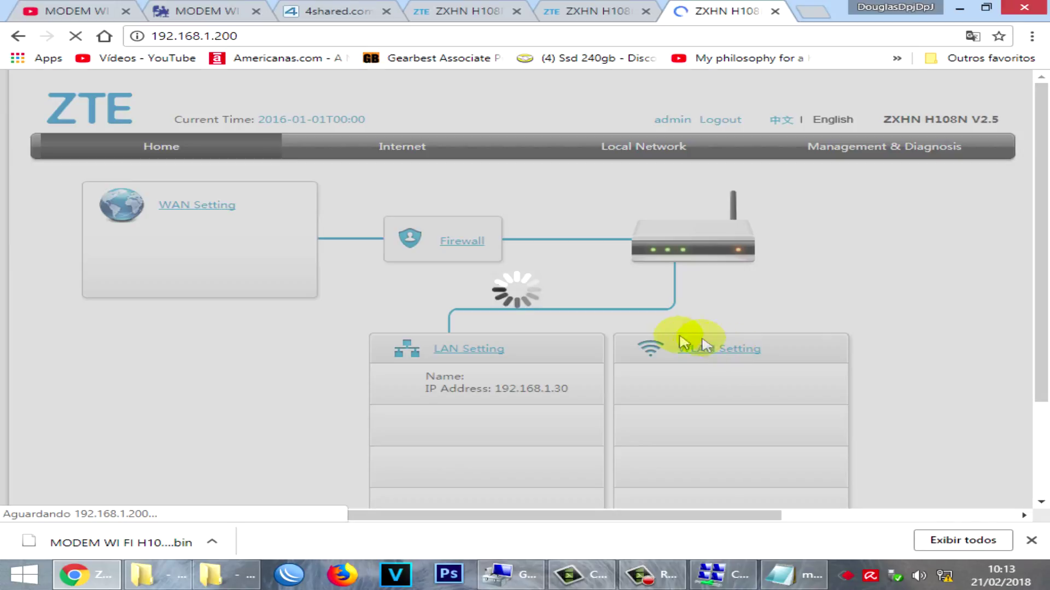
Open the modem's WLAN settings and examine the WLAN SSID-1 network name and WPA passphrase.
click(705, 345)
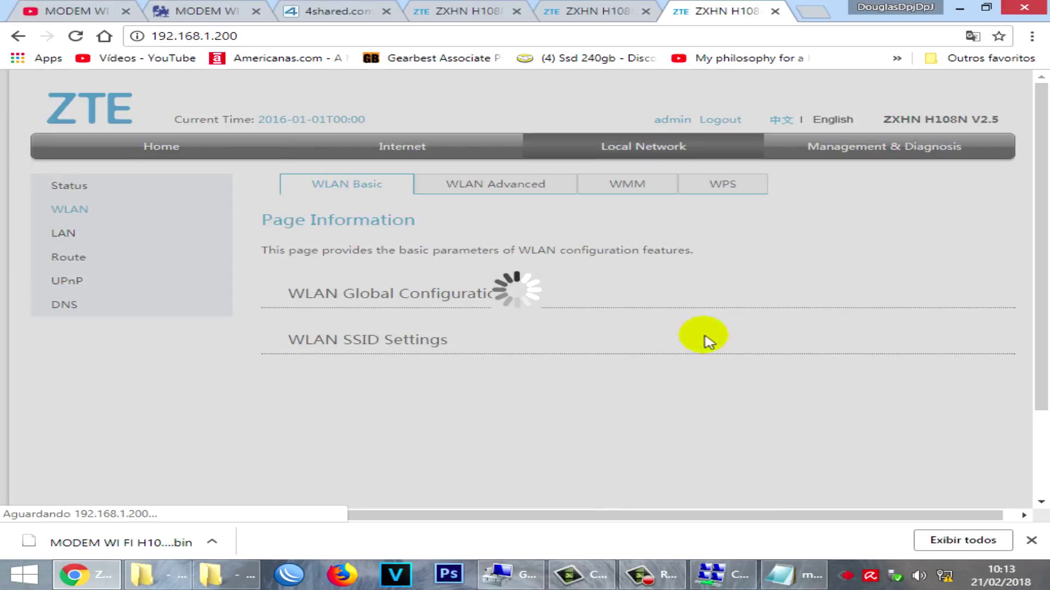
scroll(481, 327, down, 3)
scroll(481, 327, down, 3)
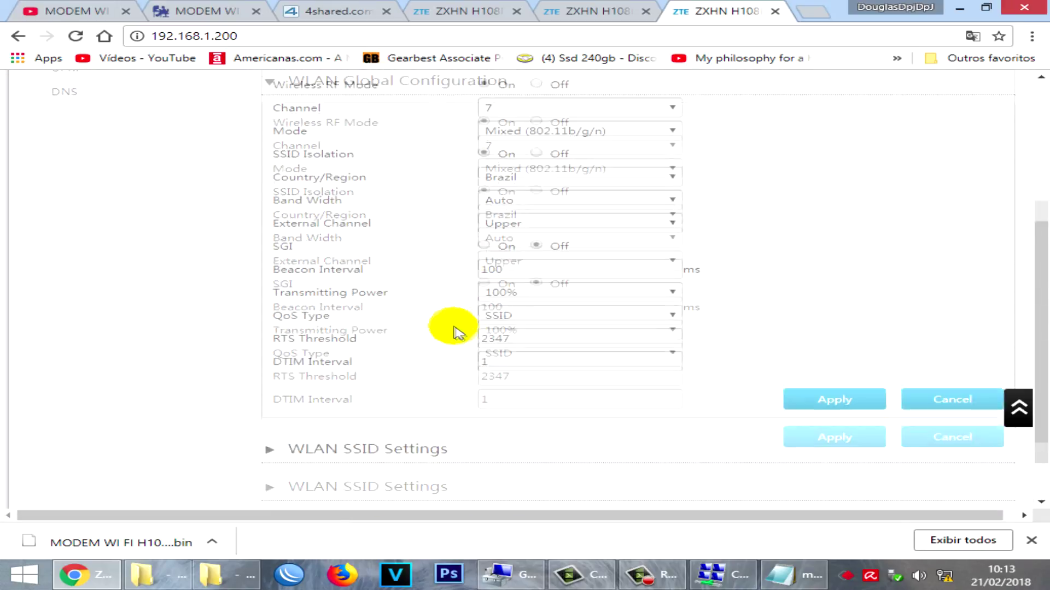
click(427, 393)
scroll(432, 353, down, 6)
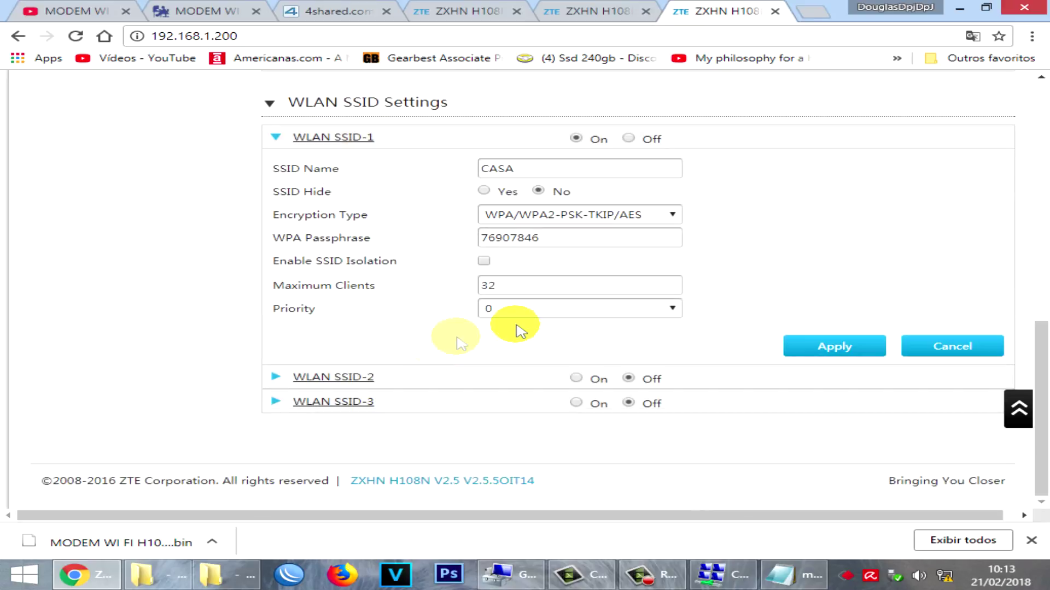
double_click(583, 240)
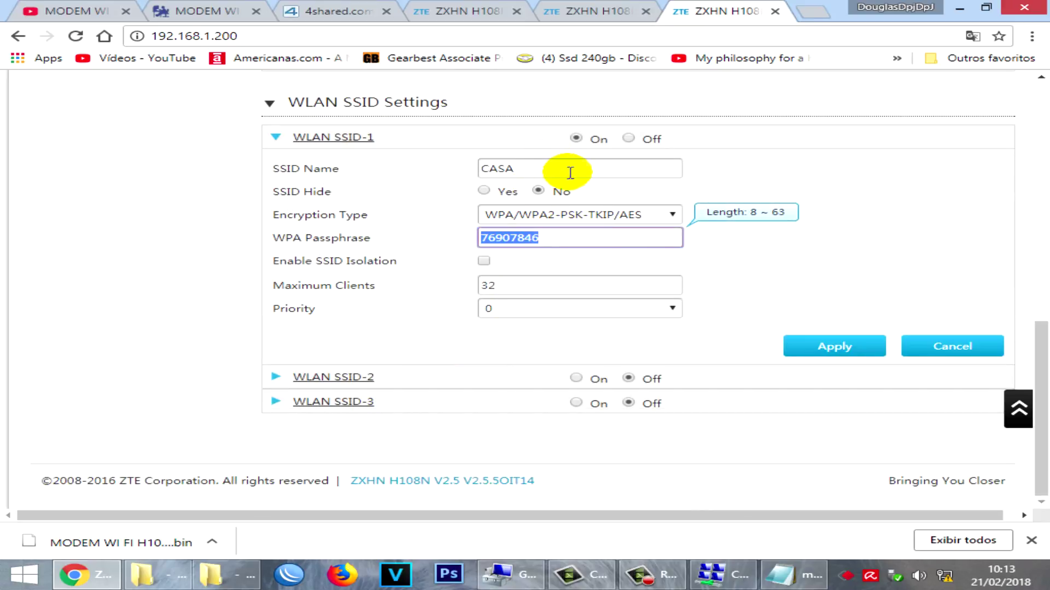
double_click(546, 168)
double_click(563, 240)
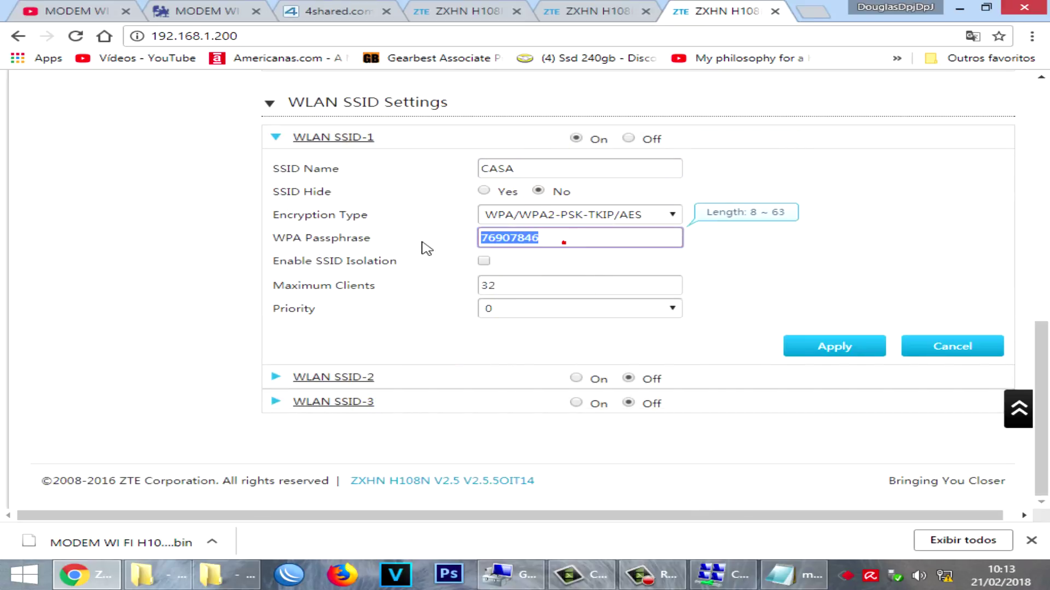
scroll(504, 351, up, 10)
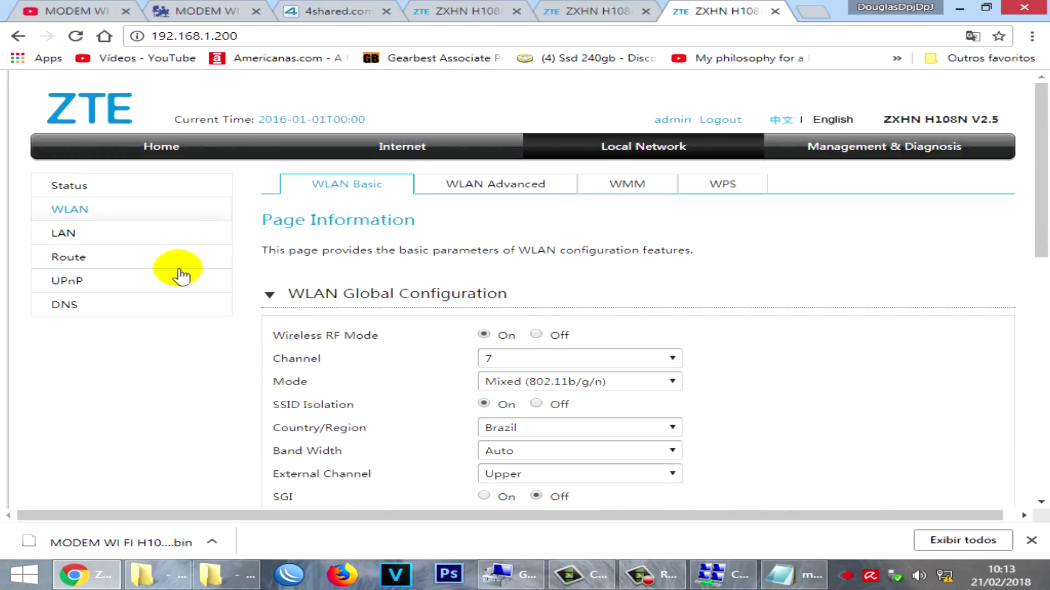
Open the modem's LAN page and expand its DHCP Server settings to reach the LAN IP address.
click(70, 233)
scroll(394, 375, down, 2)
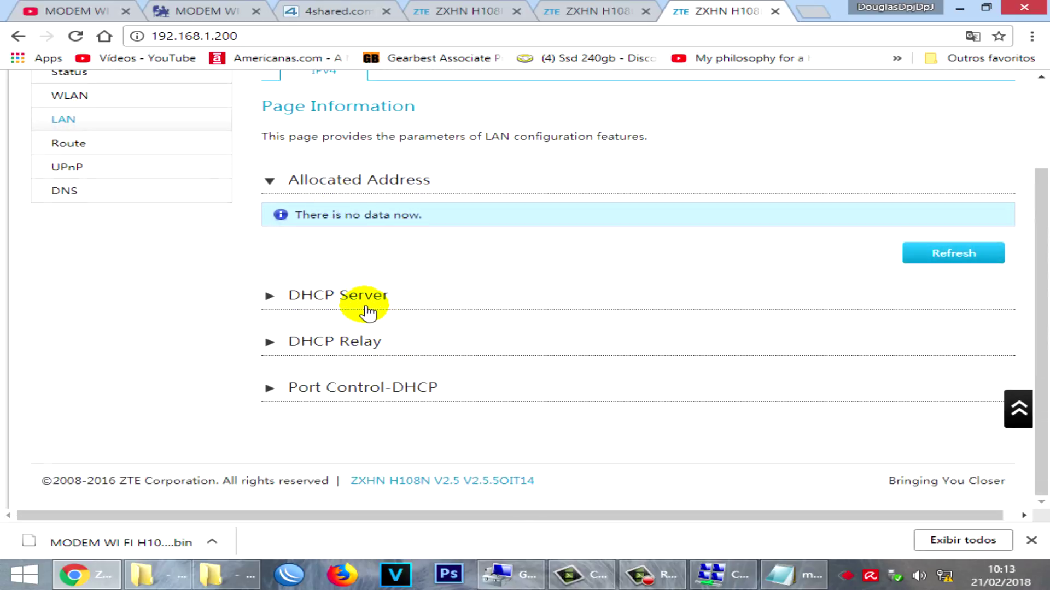
click(365, 300)
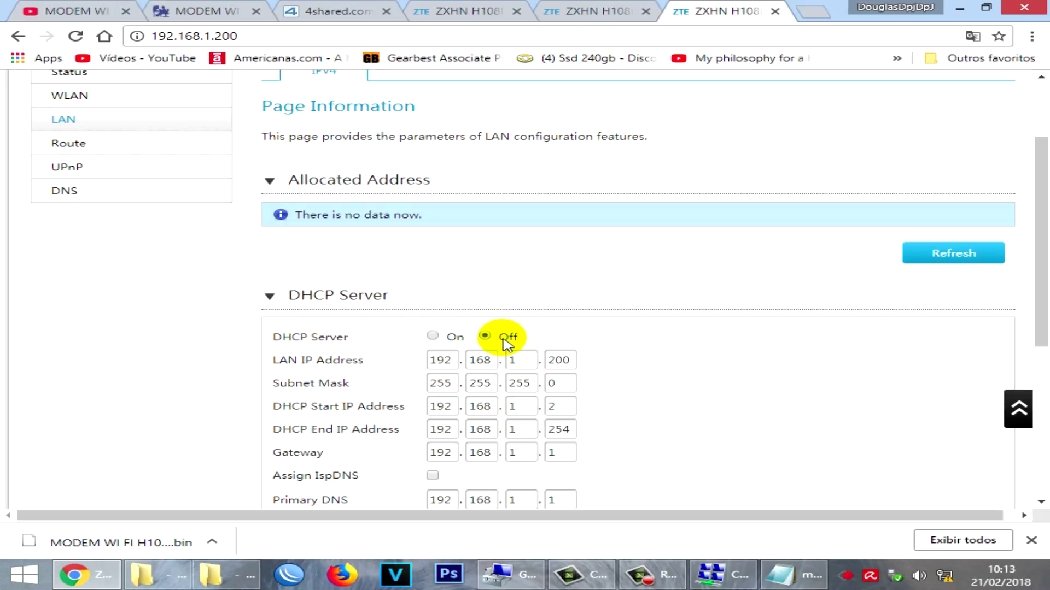
scroll(564, 355, down, 1)
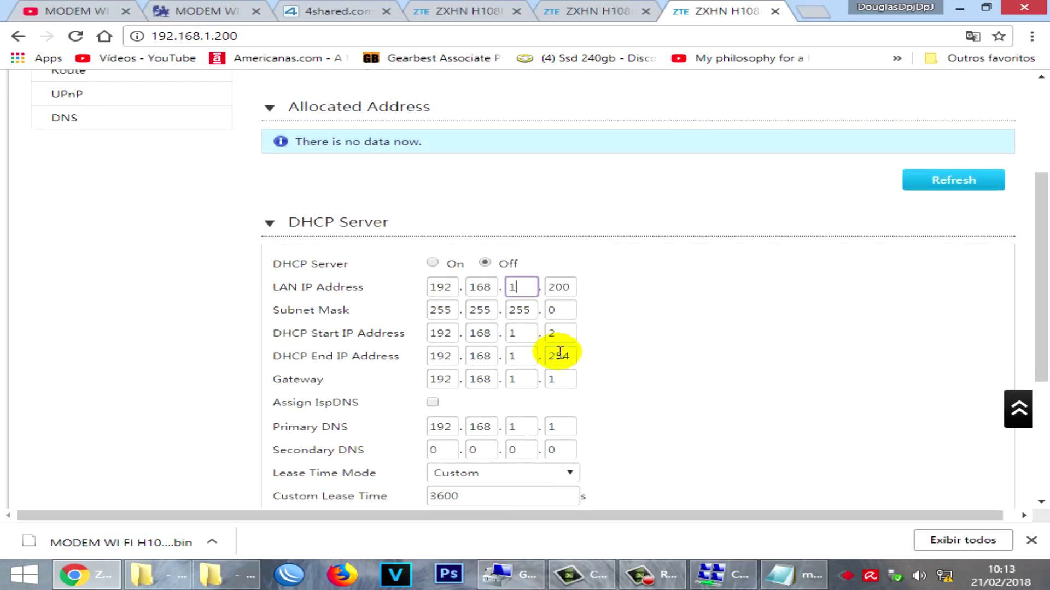
key(BackSpace)
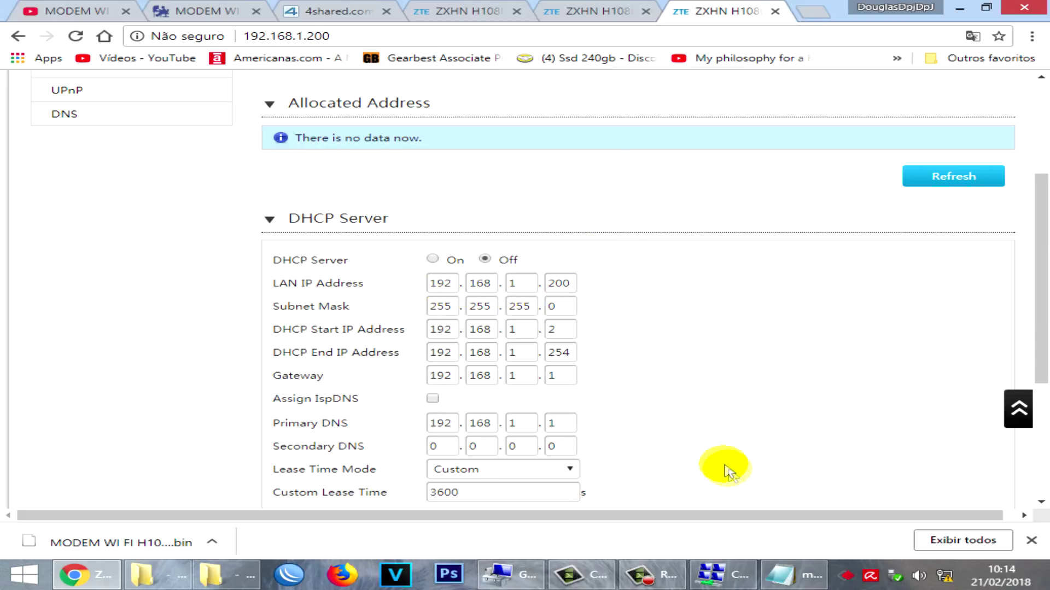
Switch to the modem.txt notes in Notepad and check the alternative LAN address written there.
click(793, 574)
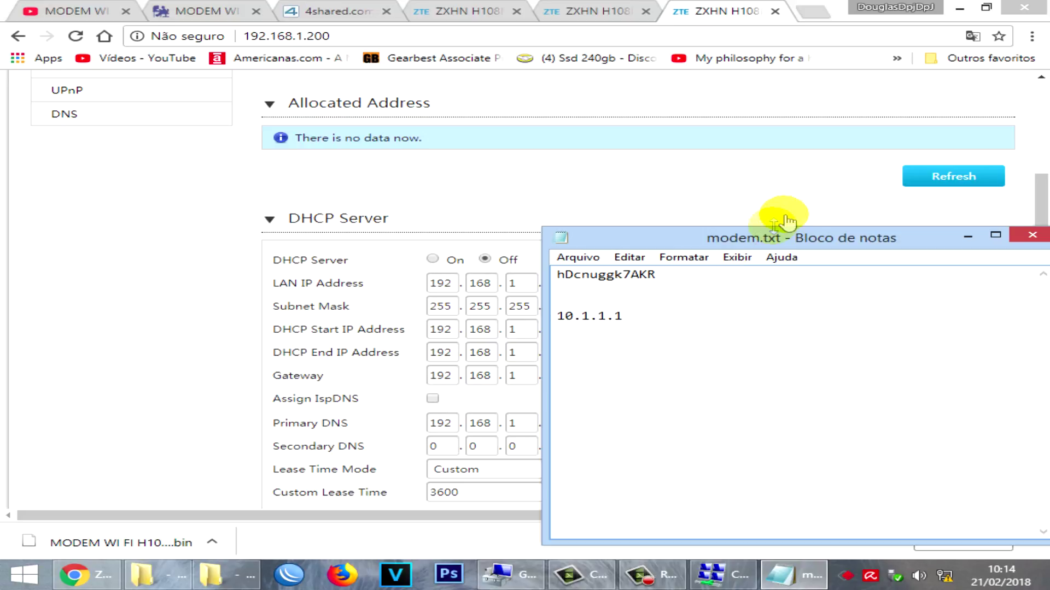
drag(785, 241, 869, 288)
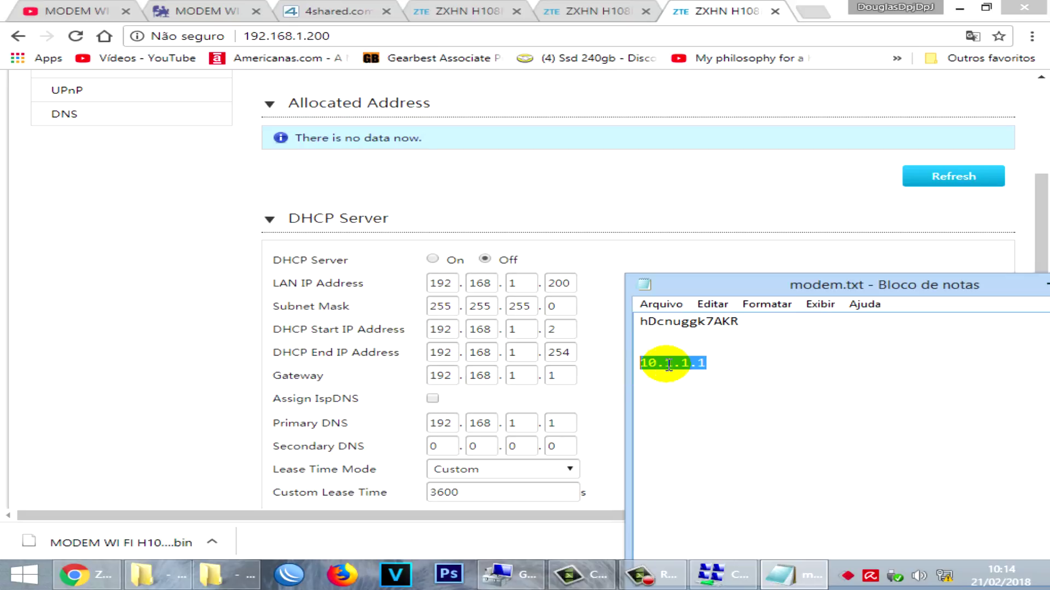
click(737, 360)
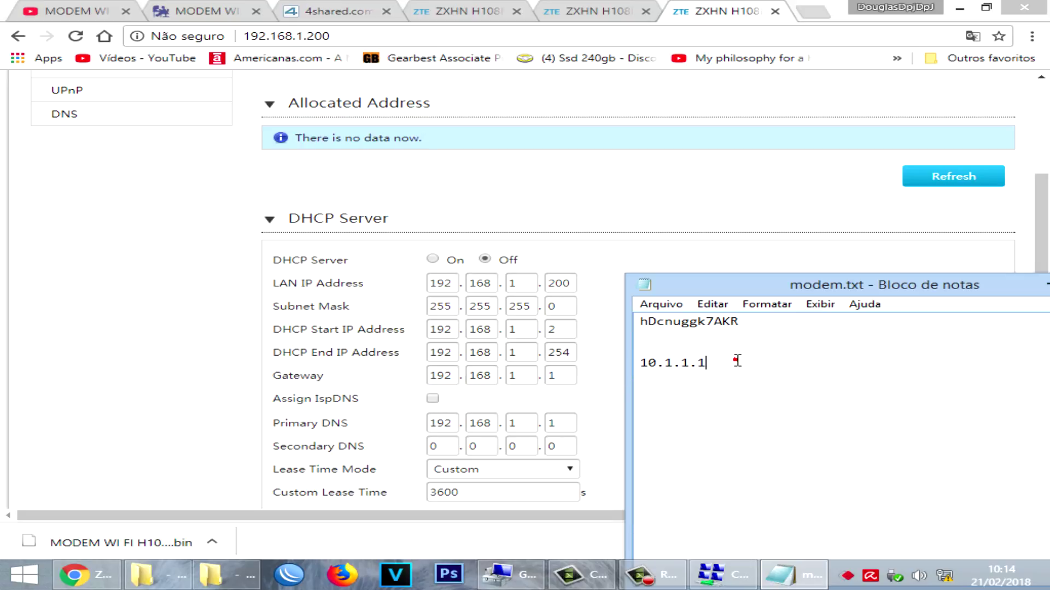
Change the first two octets of the modem's LAN IP address so it reads 10.1.1.200.
double_click(437, 281)
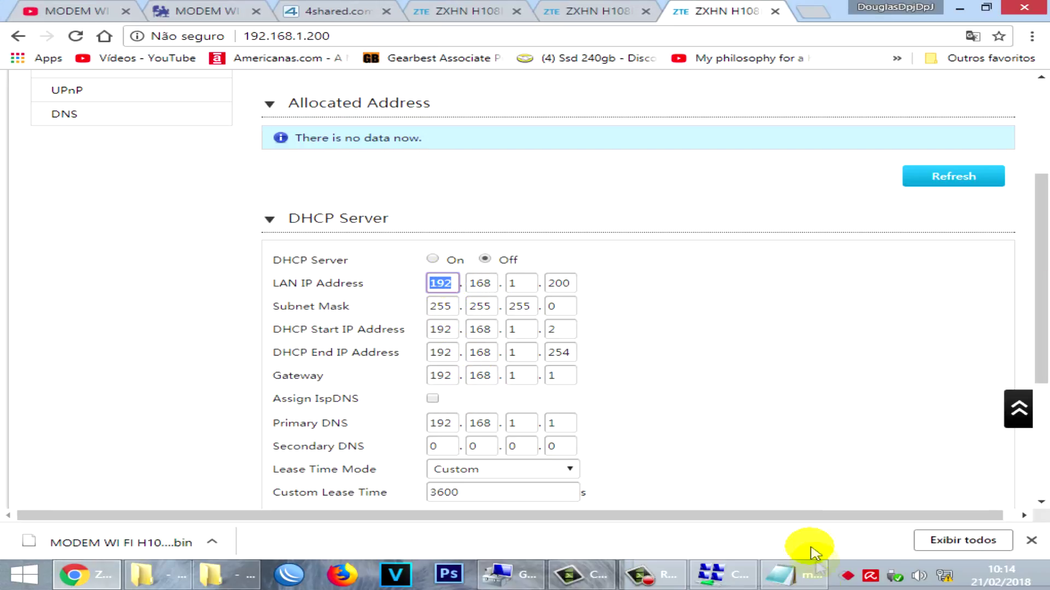
click(804, 574)
click(436, 280)
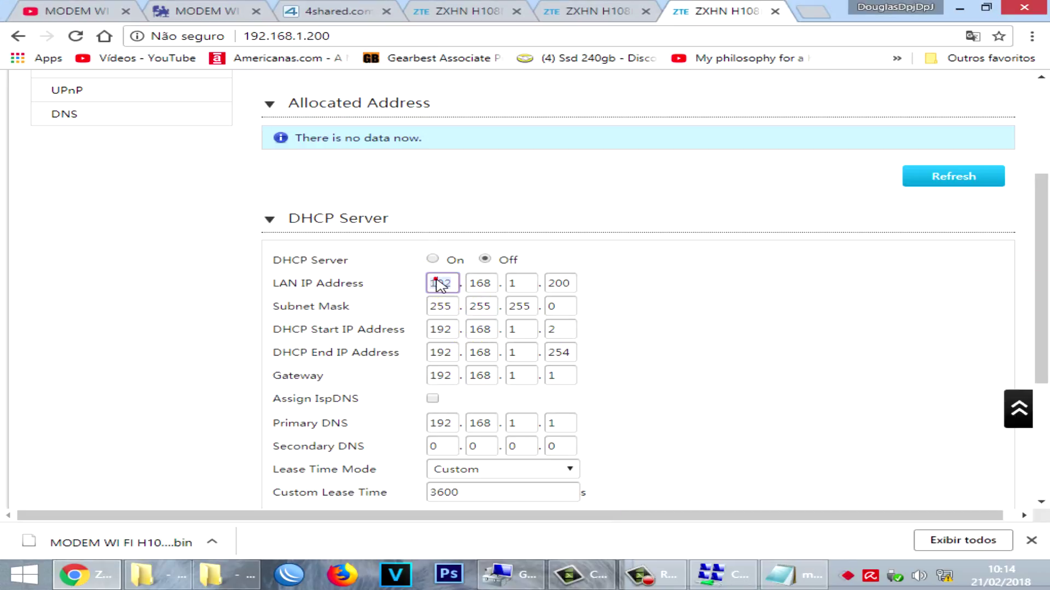
text(10)
click(491, 284)
text(10)
key(BackSpace)
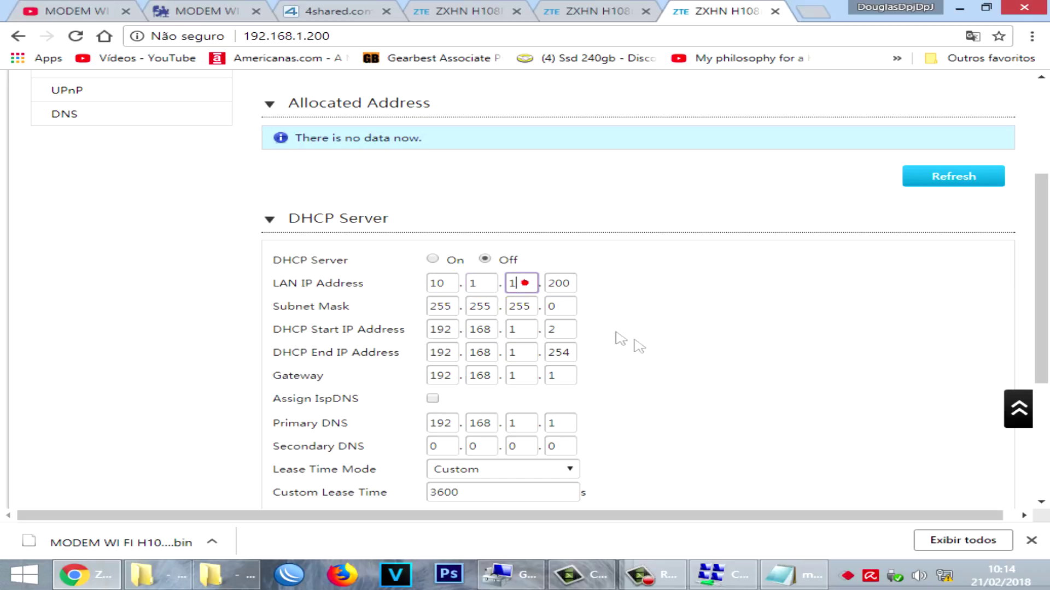
Add the example address 192.168.1.20 below 10.1.1.1 in the modem.txt notes in Notepad, then minimize the notes.
click(788, 573)
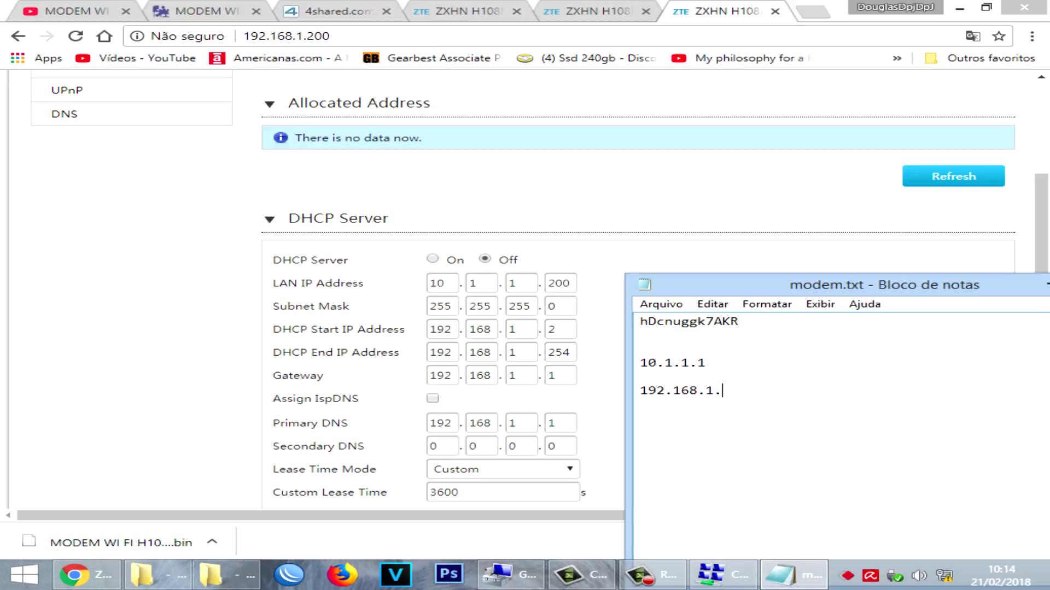
click(736, 390)
click(773, 387)
drag(654, 384, 640, 363)
click(733, 372)
click(716, 374)
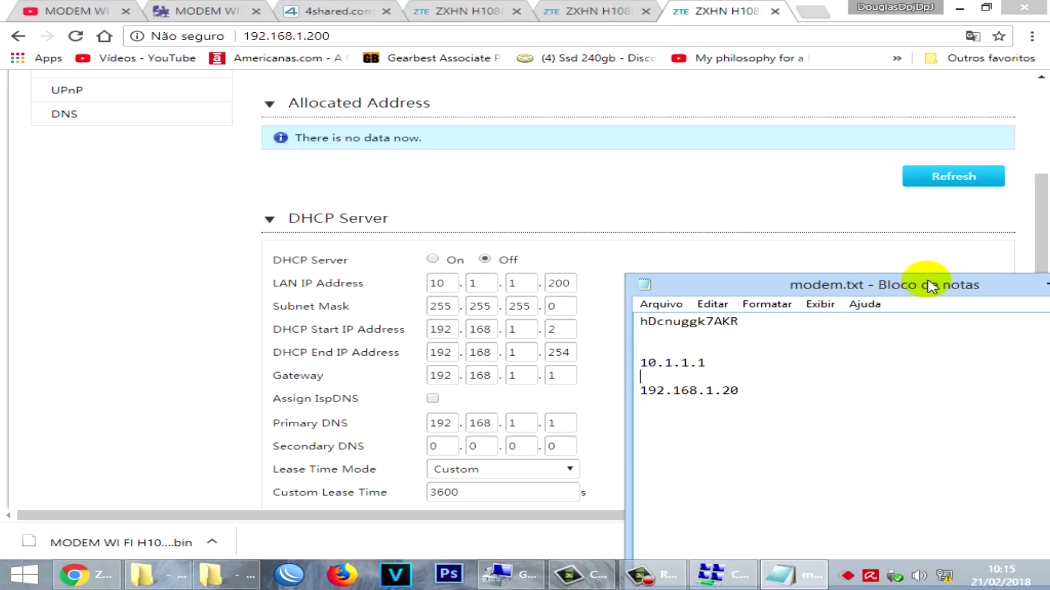
drag(933, 285, 801, 250)
click(921, 248)
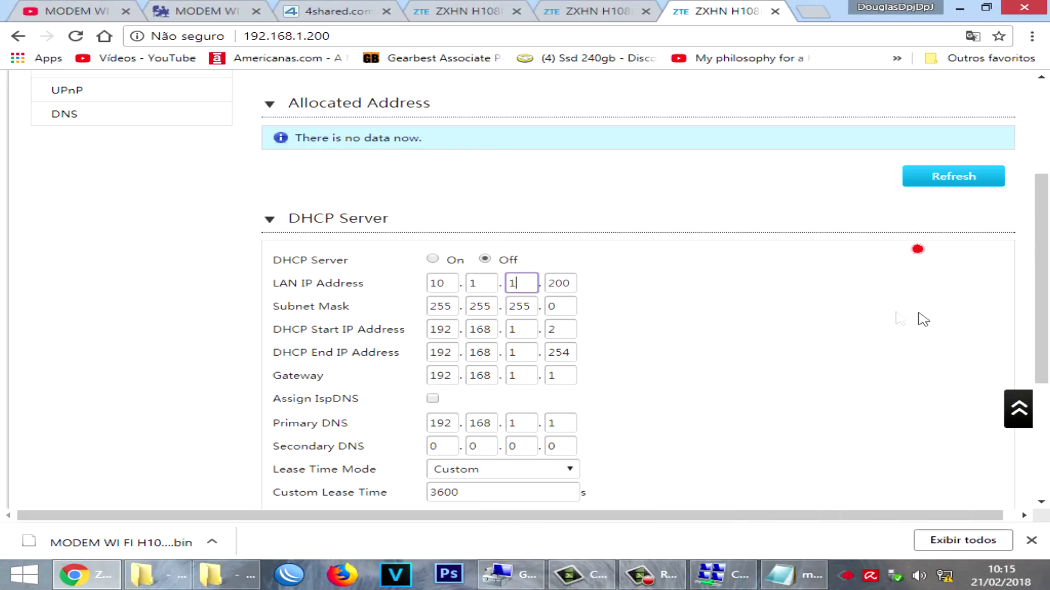
Review the YouTube video page and its description for the access notes and backup download link.
click(60, 11)
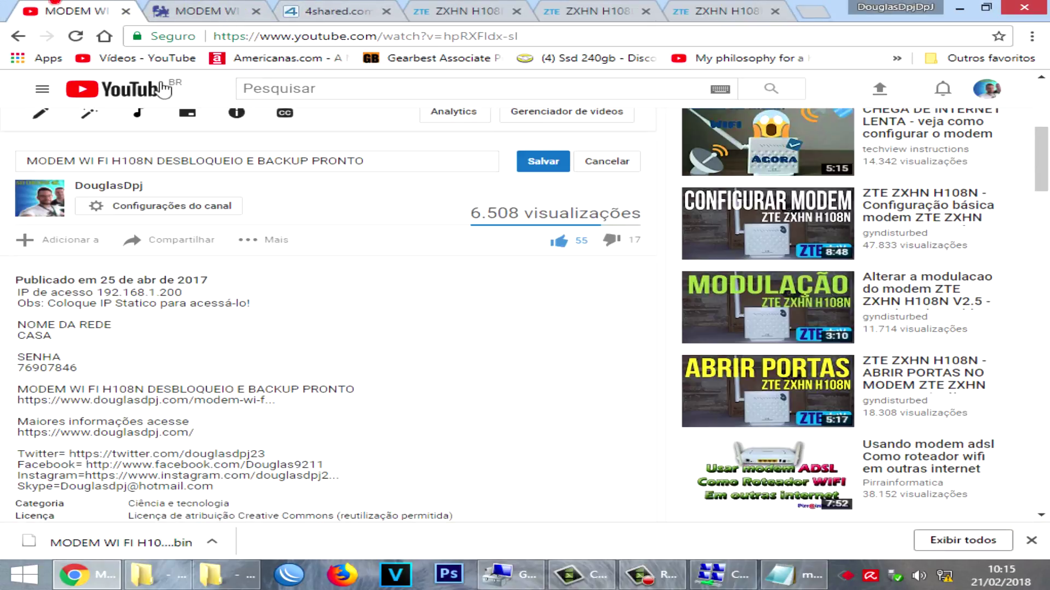
scroll(285, 318, up, 5)
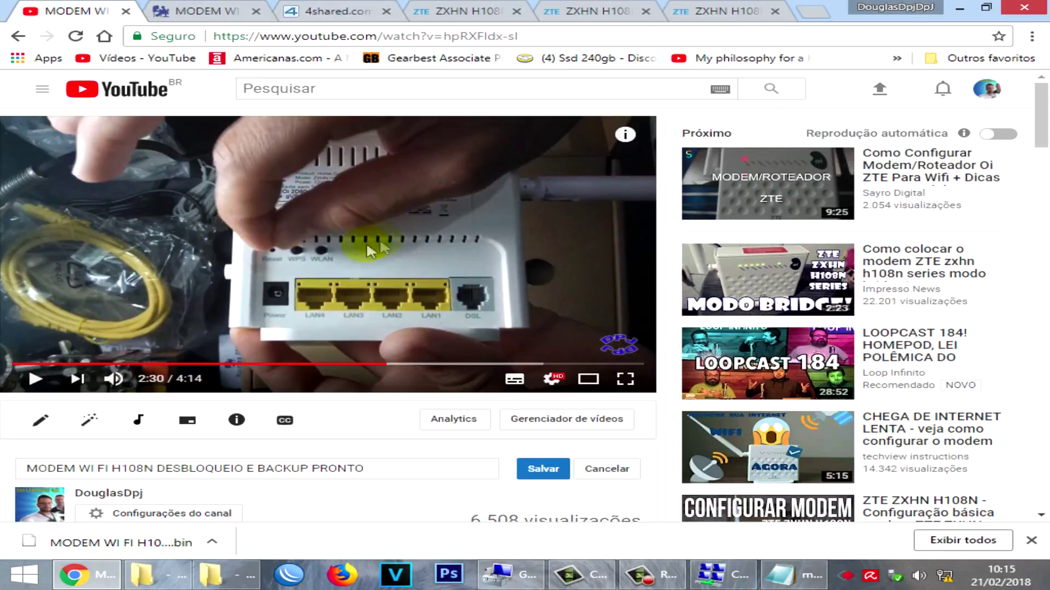
scroll(286, 208, down, 4)
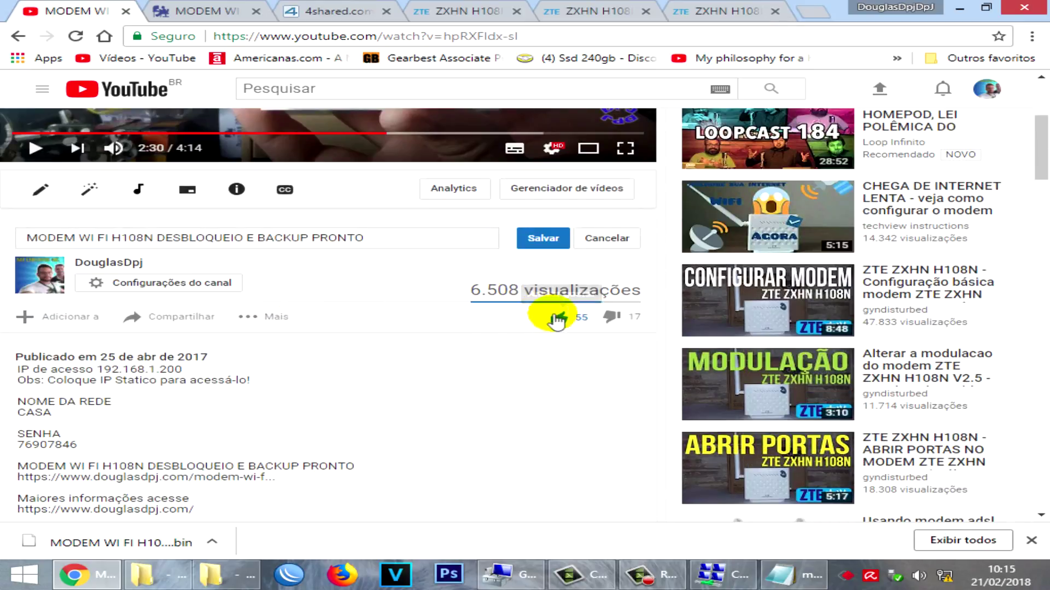
scroll(383, 318, up, 1)
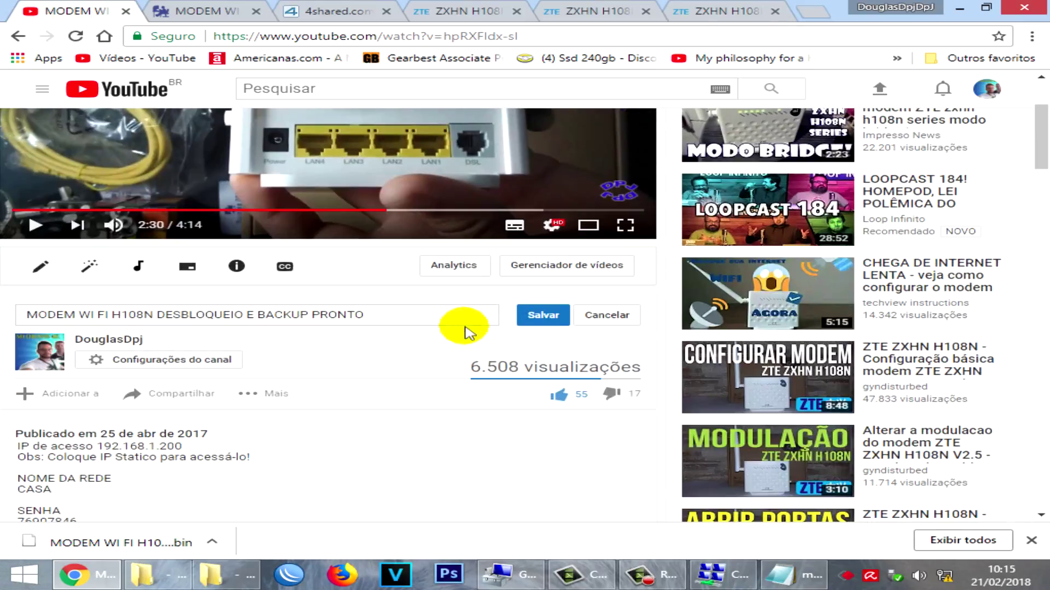
scroll(503, 383, up, 1)
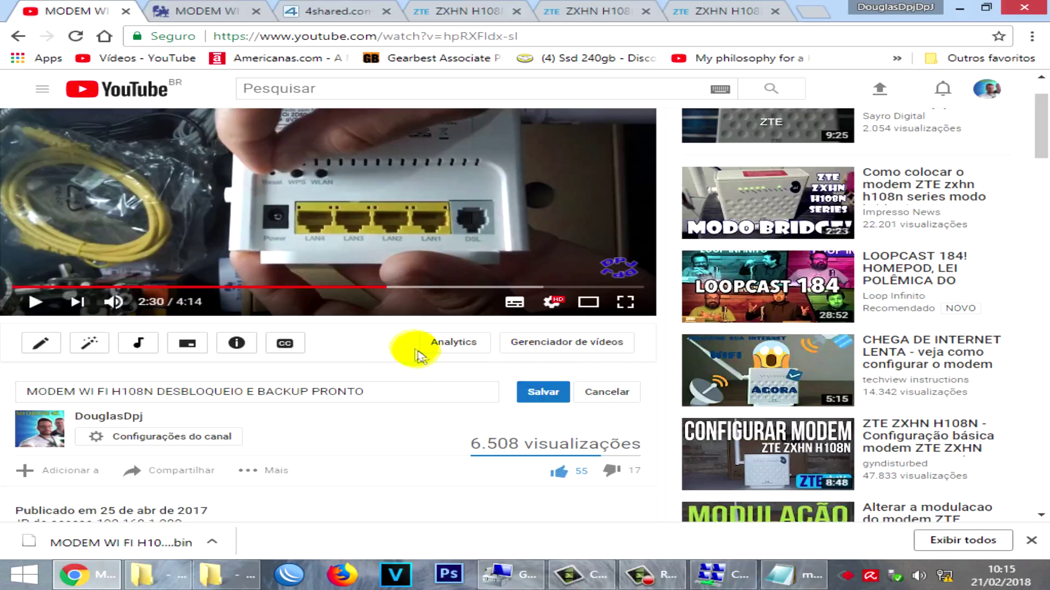
scroll(437, 377, up, 1)
scroll(475, 407, down, 4)
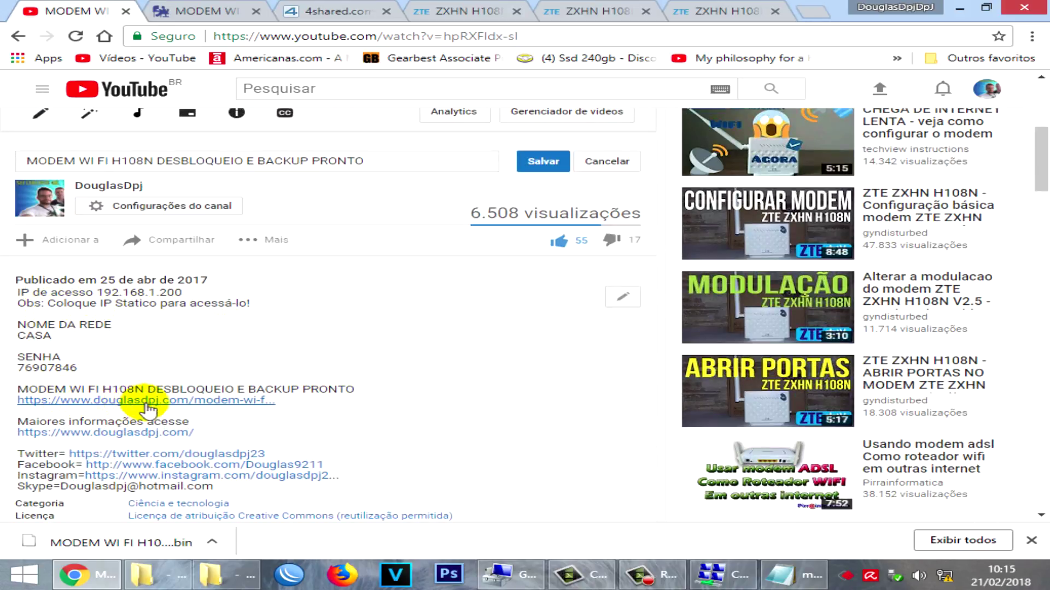
Review the blog post offering the H108N backup, opening its sidebar advert in a new tab, and locate the MODEM_WI_FI_H108N_DESBLOQUEIO link.
click(85, 405)
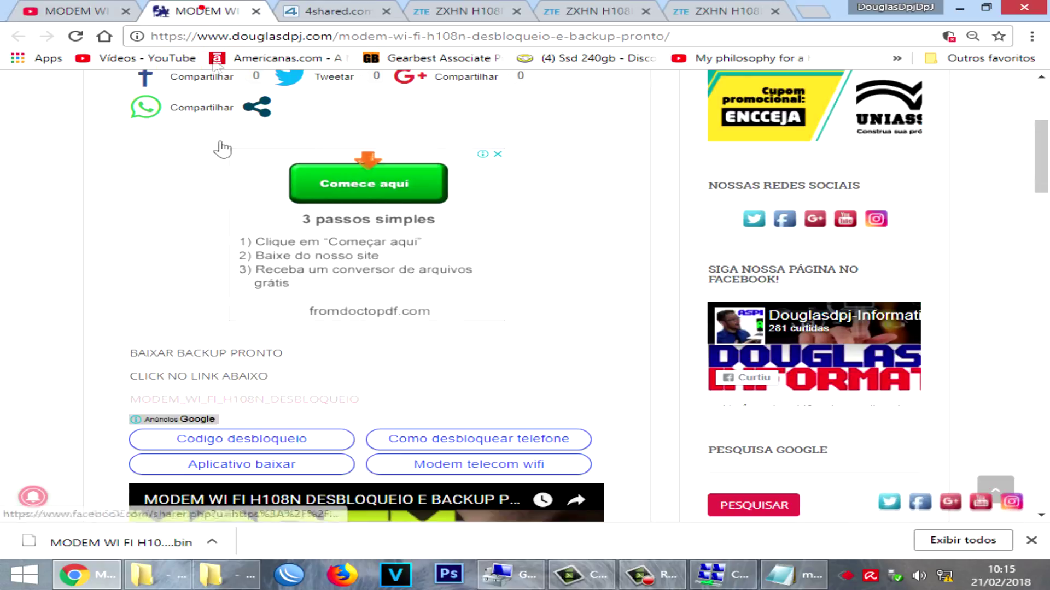
scroll(386, 306, up, 5)
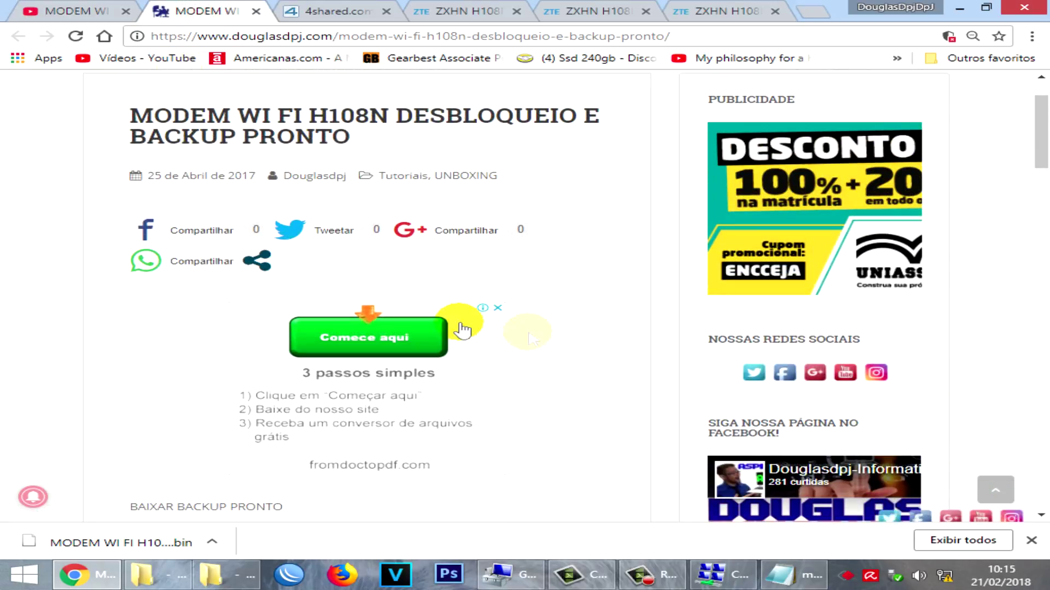
scroll(487, 361, up, 2)
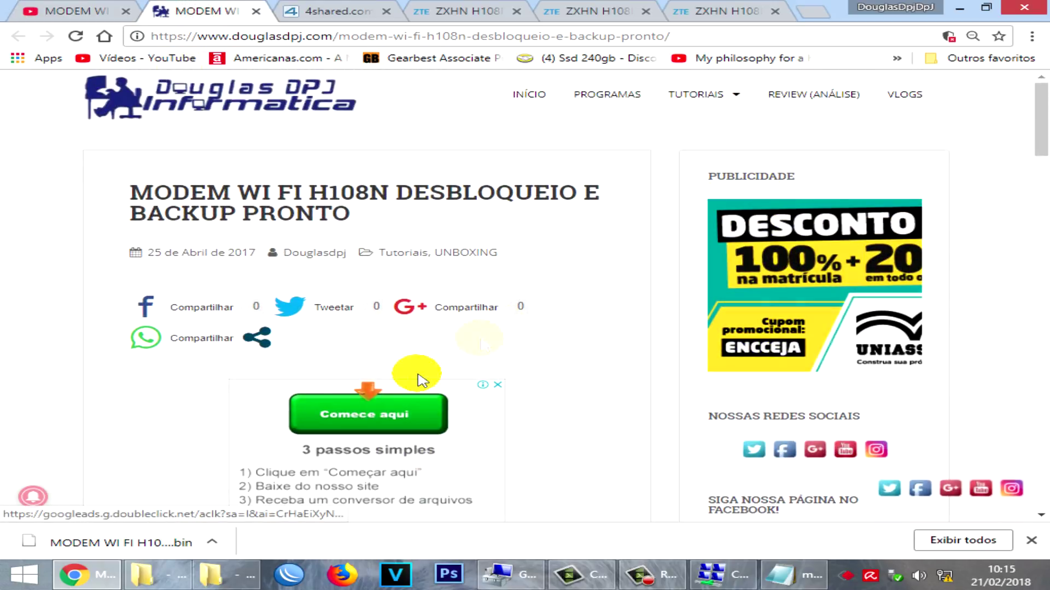
right_click(790, 239)
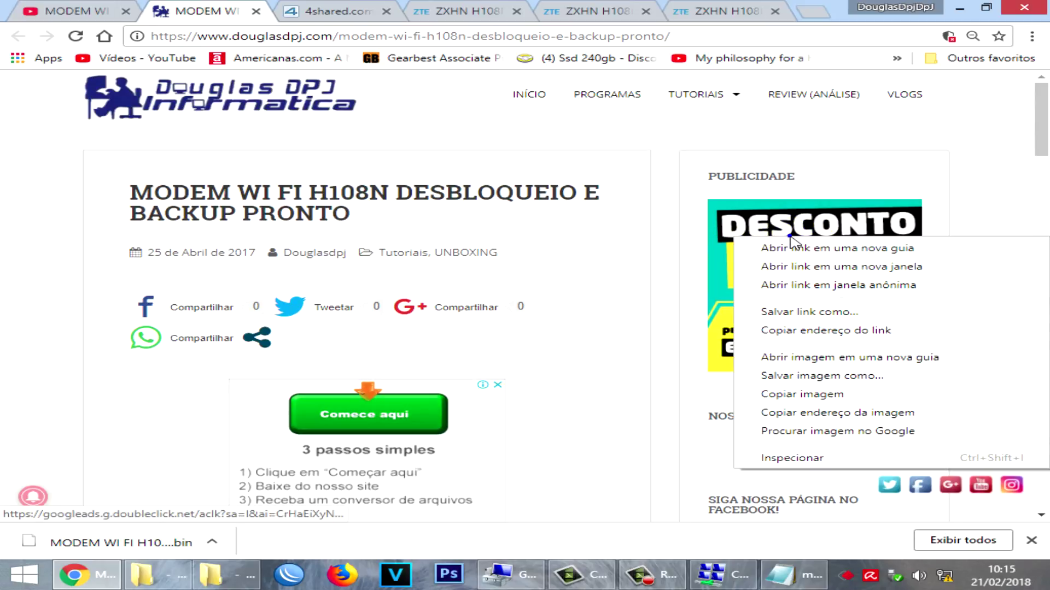
click(819, 249)
scroll(374, 253, down, 6)
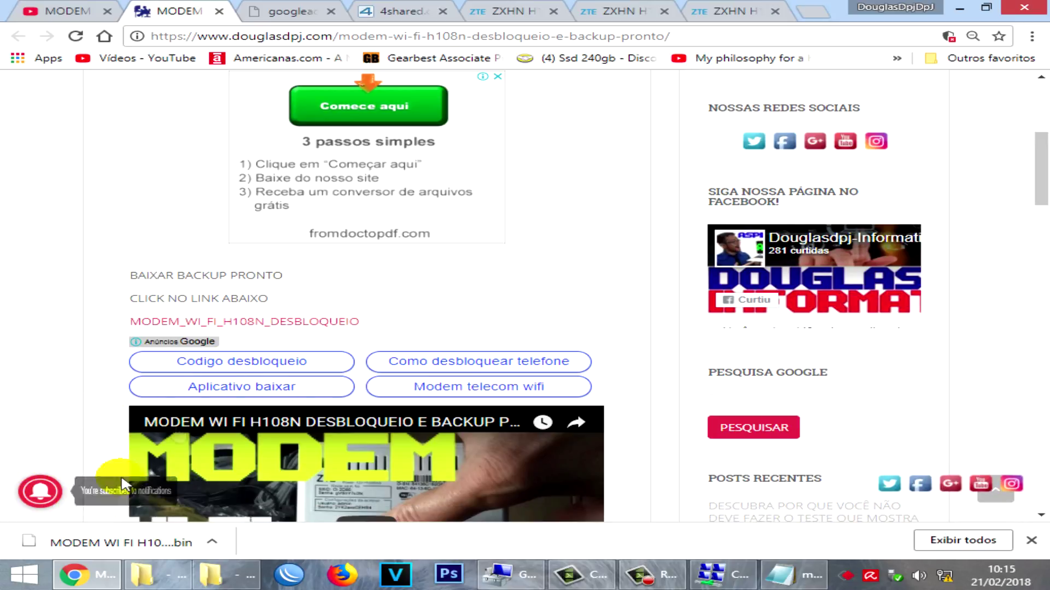
Check the 4shared download page for the backup file, then view the modem's User Config Management restore page.
click(395, 10)
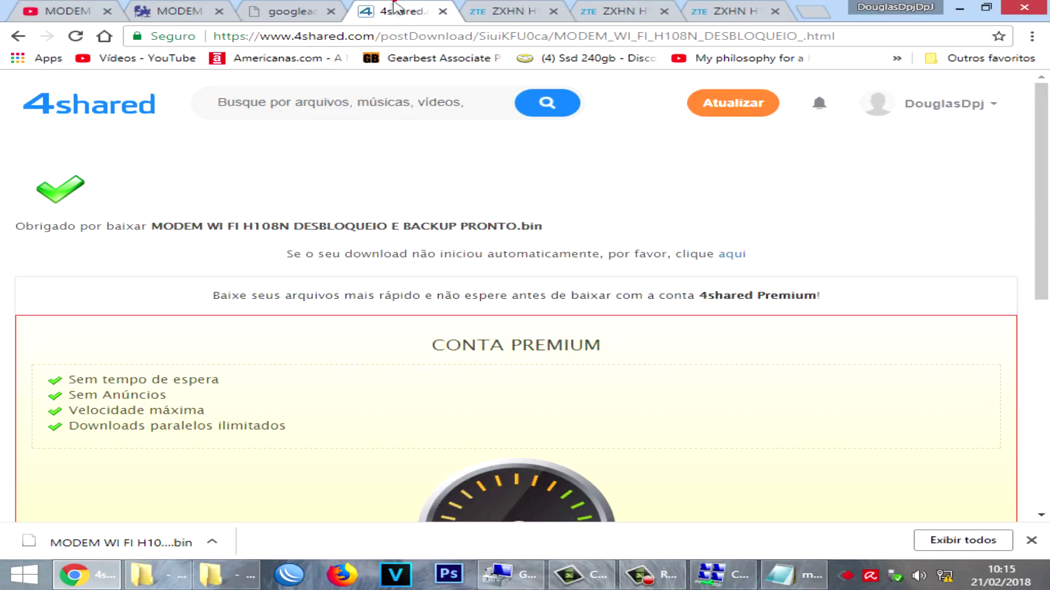
drag(285, 254, 295, 253)
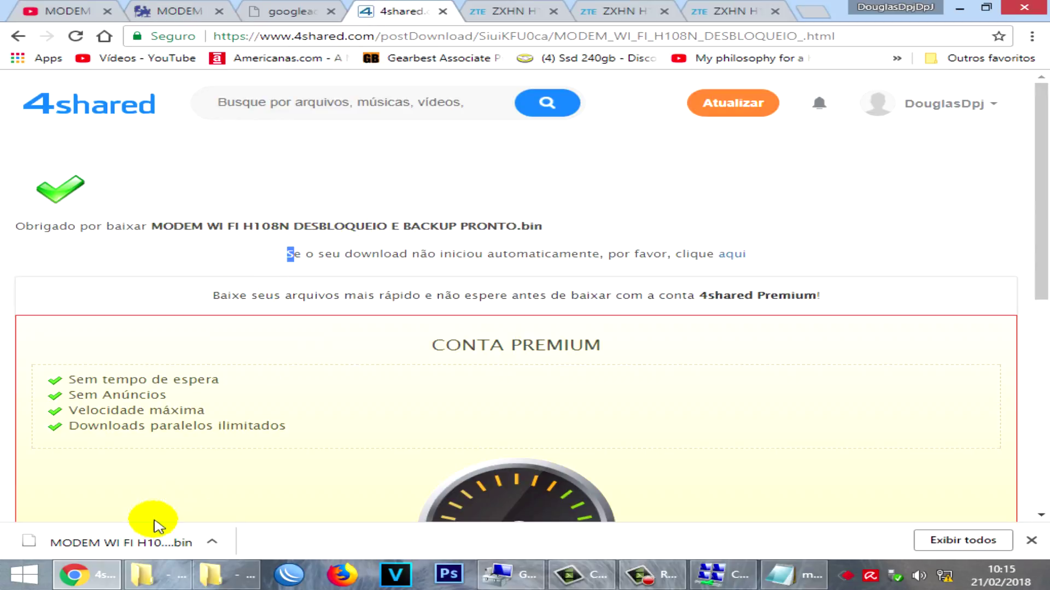
click(623, 9)
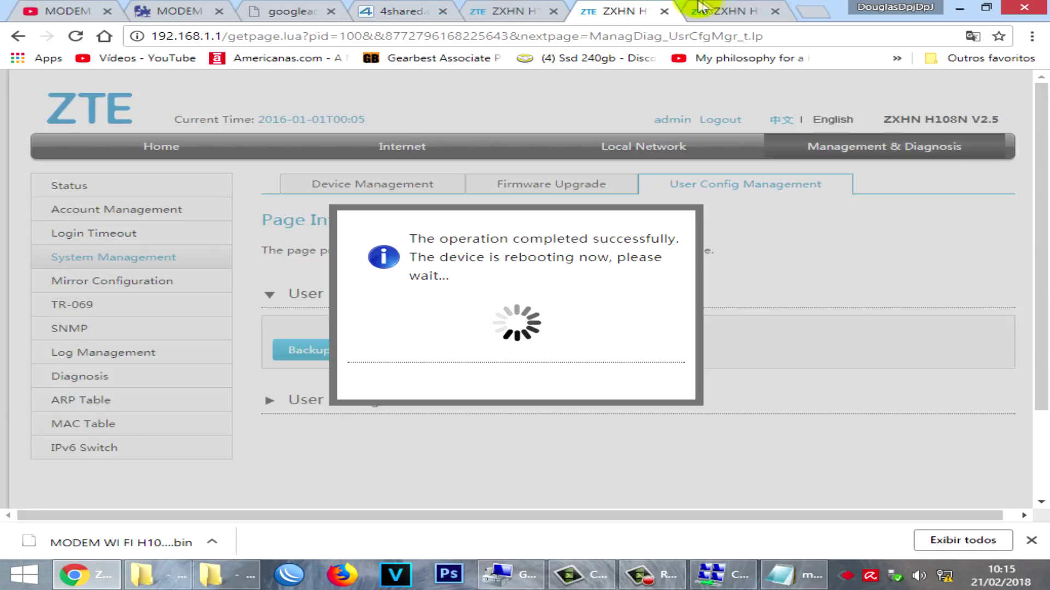
View the home overview of the modem at 192.168.1.200, then open User Config Management under the System Management settings.
click(701, 7)
scroll(293, 269, up, 4)
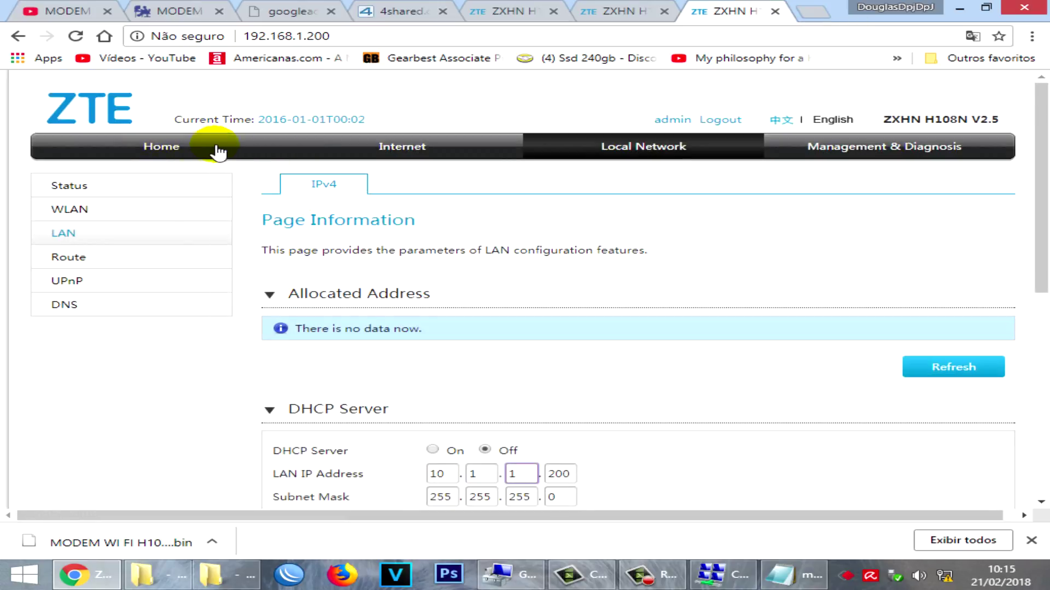
click(168, 146)
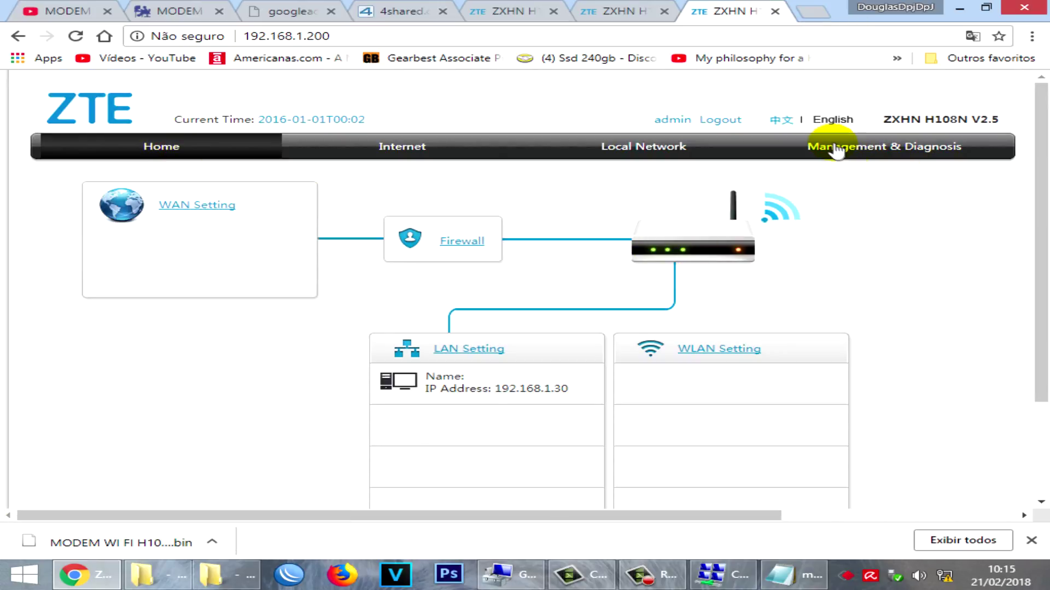
click(869, 157)
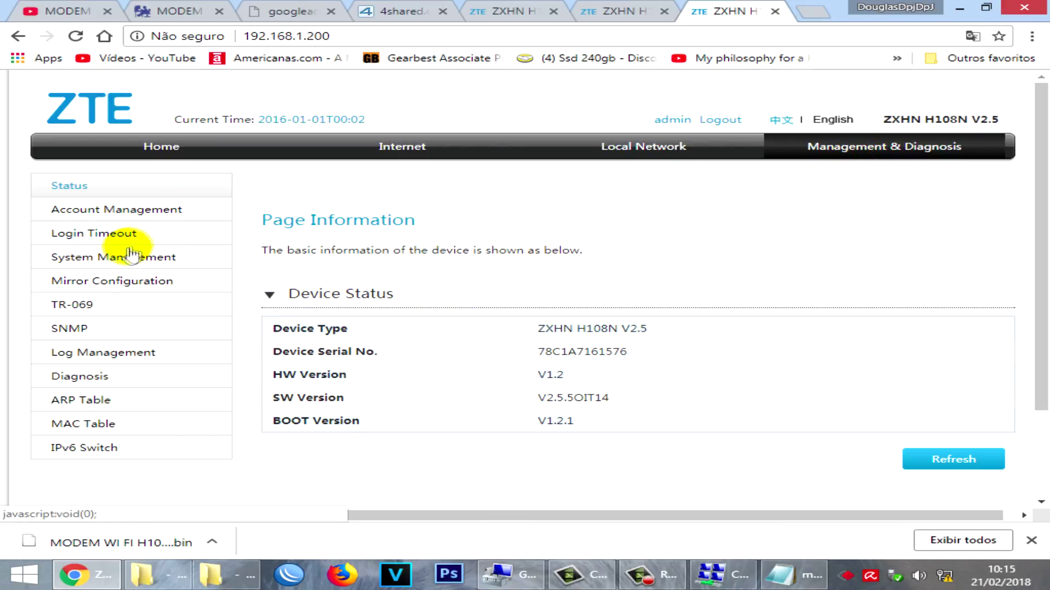
click(147, 282)
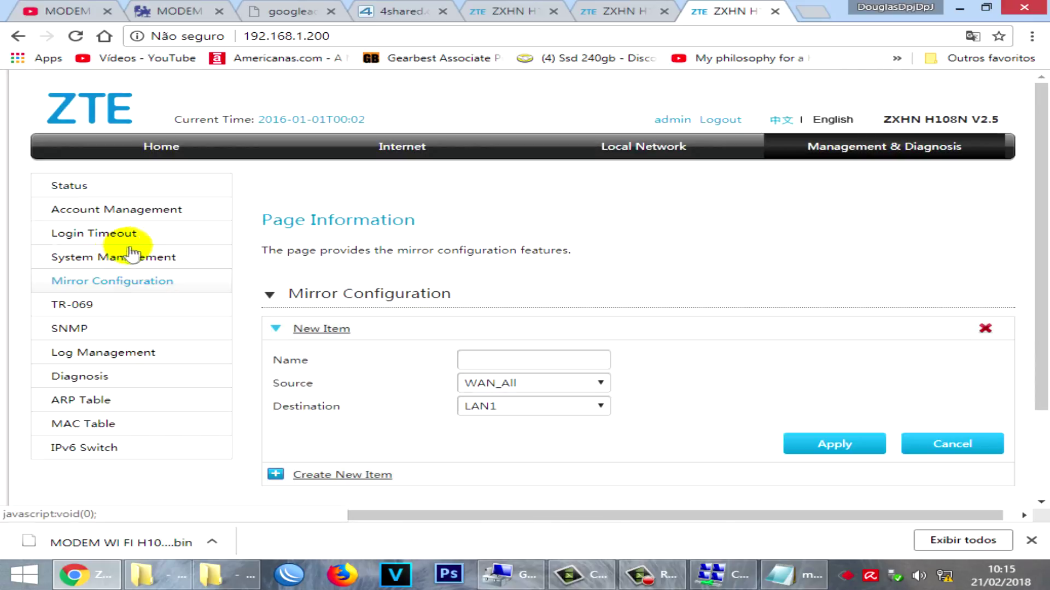
click(140, 258)
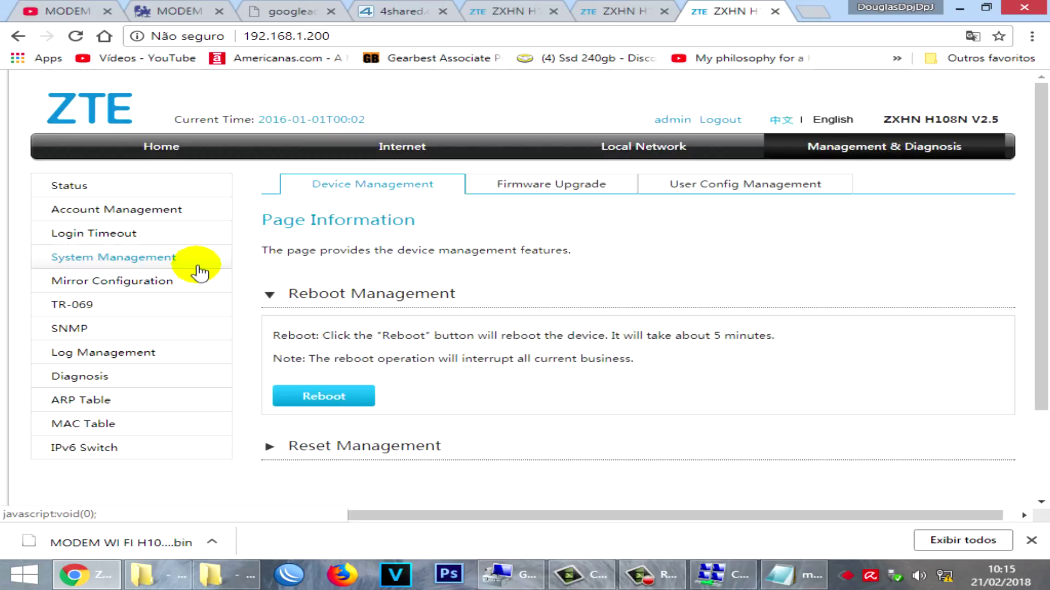
click(741, 189)
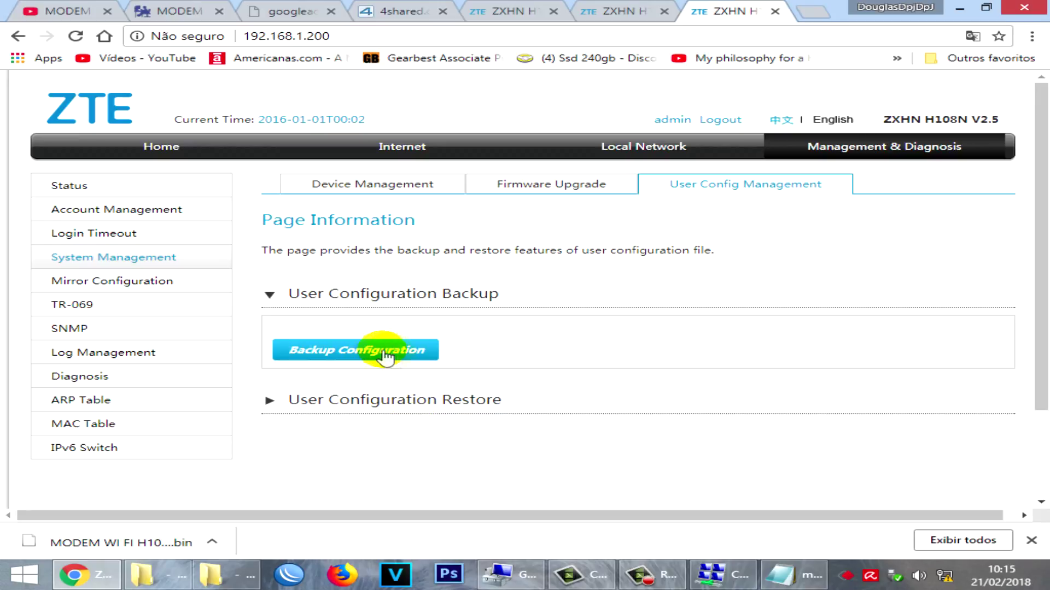
Try to restore the user configuration from MODEM WI FI H108N DESBLOQUEIO E BACKUP PRONTO.bin in the Downloads folder.
click(424, 404)
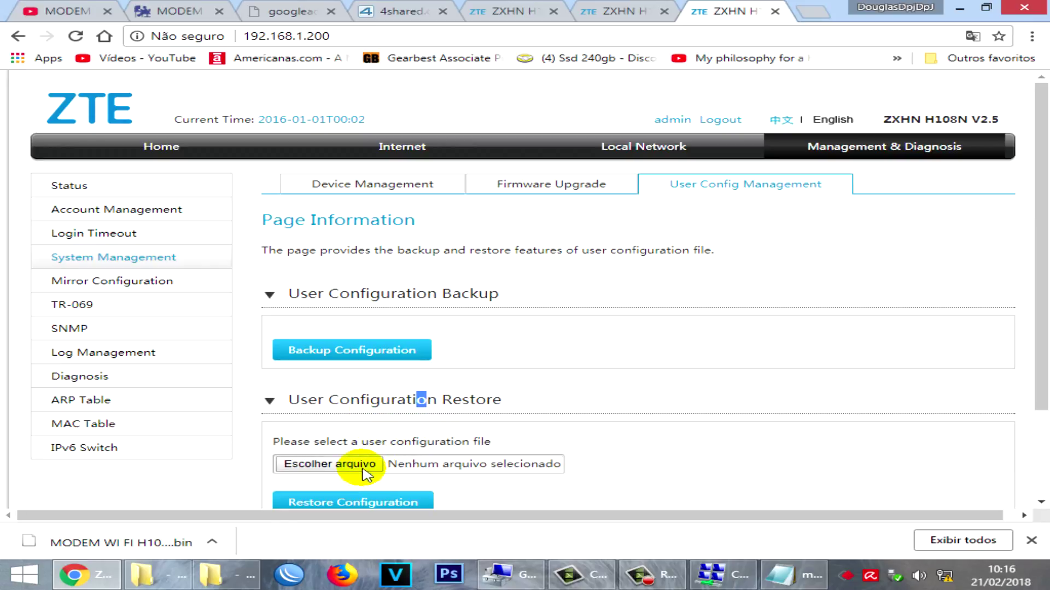
click(300, 467)
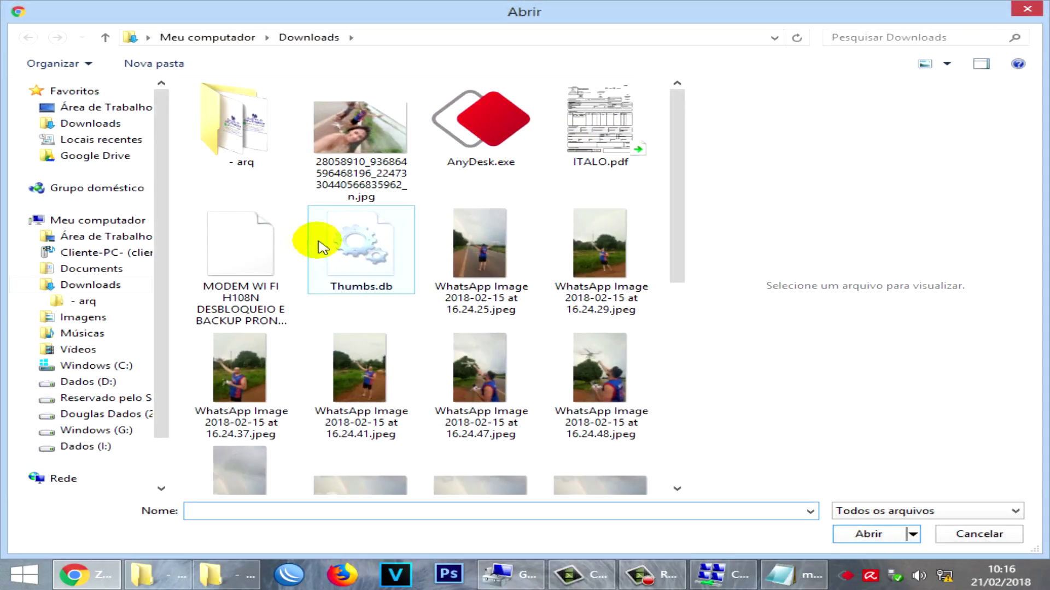
click(267, 256)
click(890, 536)
scroll(403, 501, down, 2)
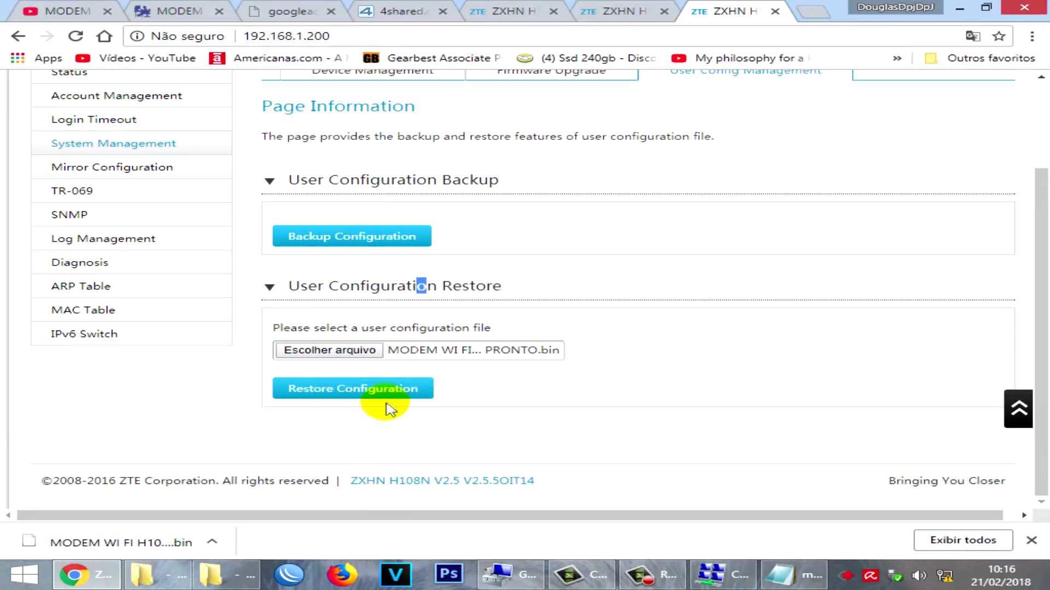
click(394, 396)
click(622, 316)
scroll(732, 411, up, 2)
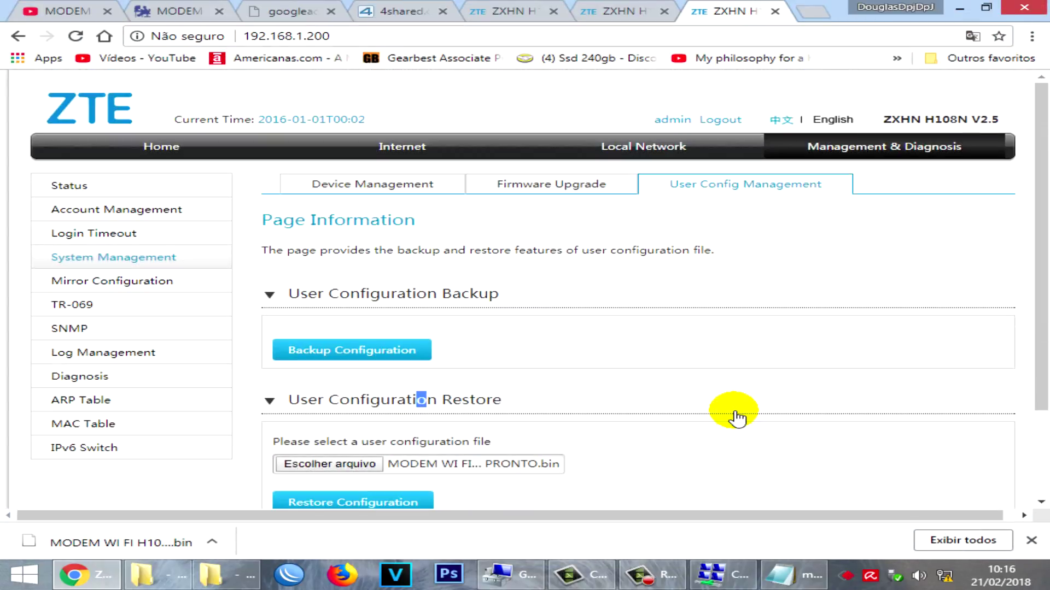
Check the access notes on YouTube, then apply static IPv4 address 192.168.1.90 with mask 255.255.255.0 to the Ethernet connection.
click(66, 11)
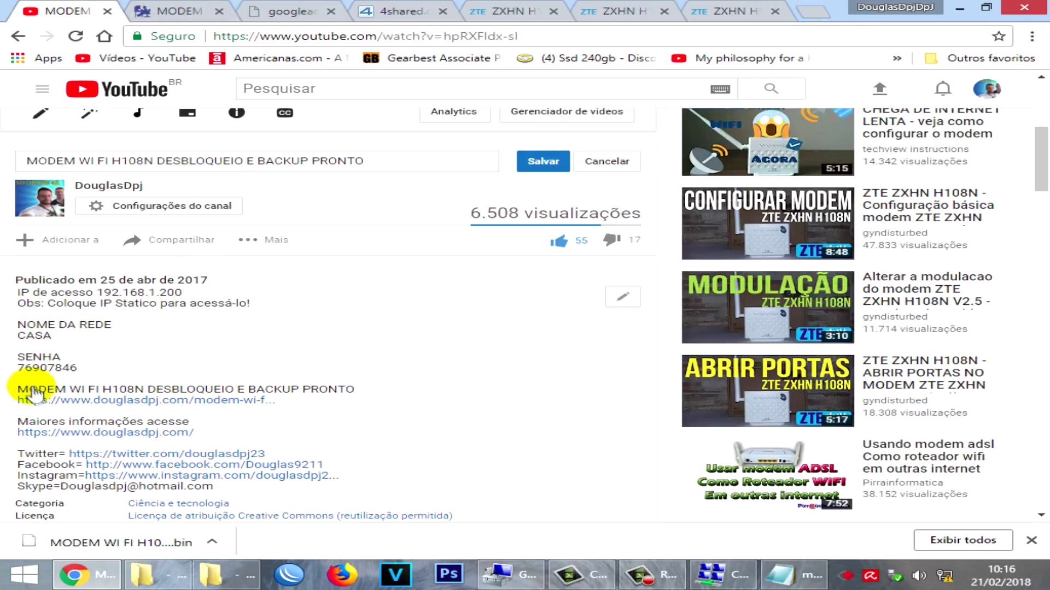
click(741, 574)
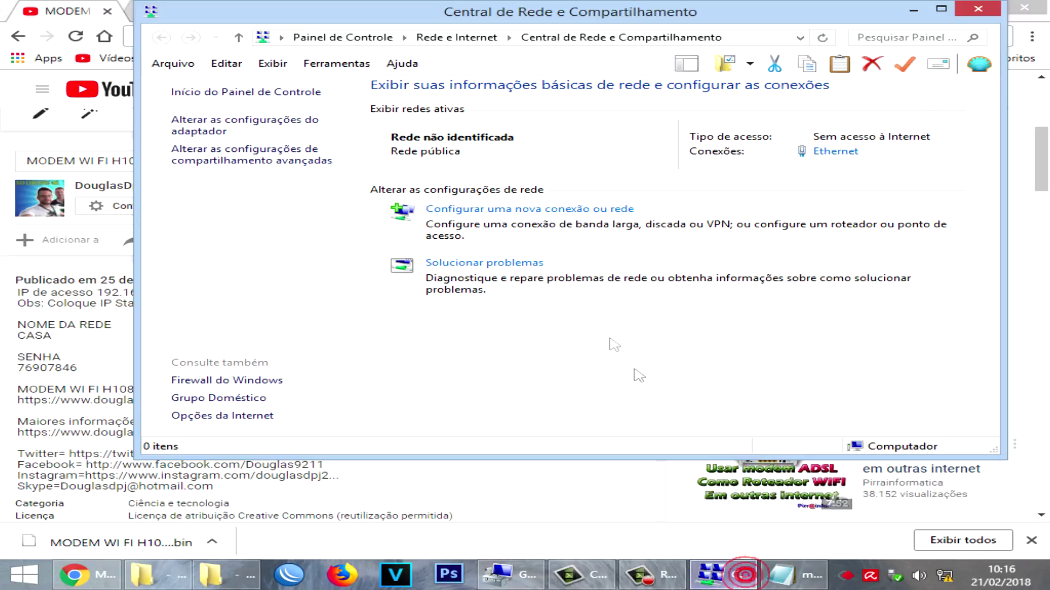
click(835, 151)
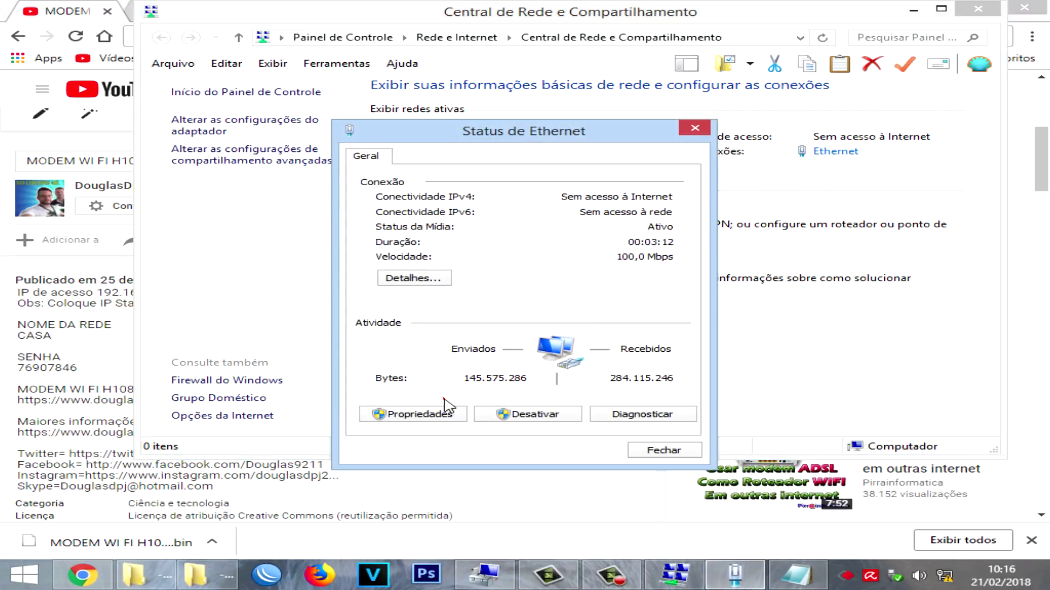
click(449, 416)
click(579, 281)
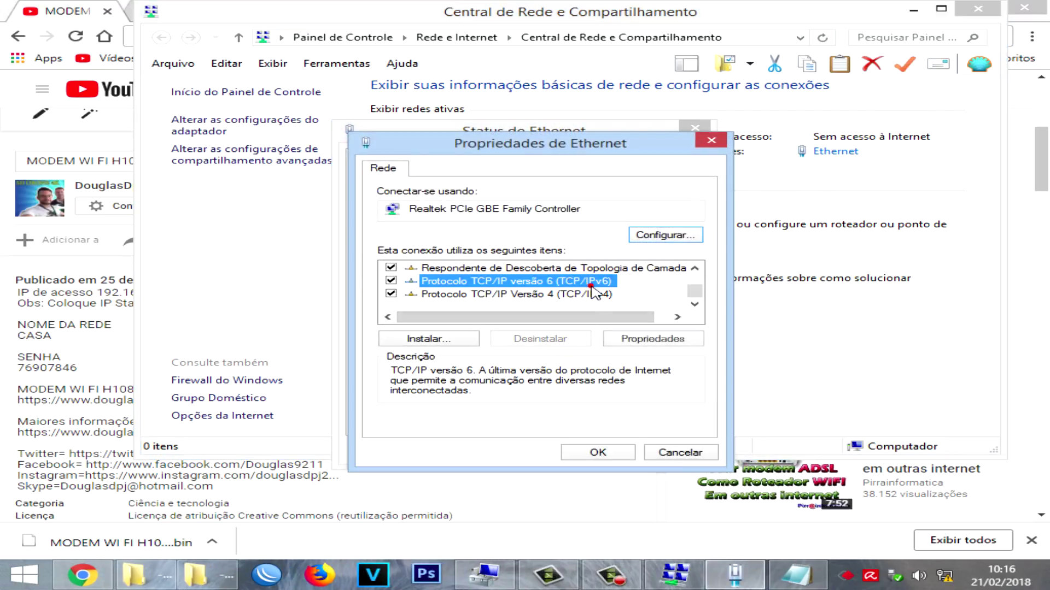
double_click(600, 295)
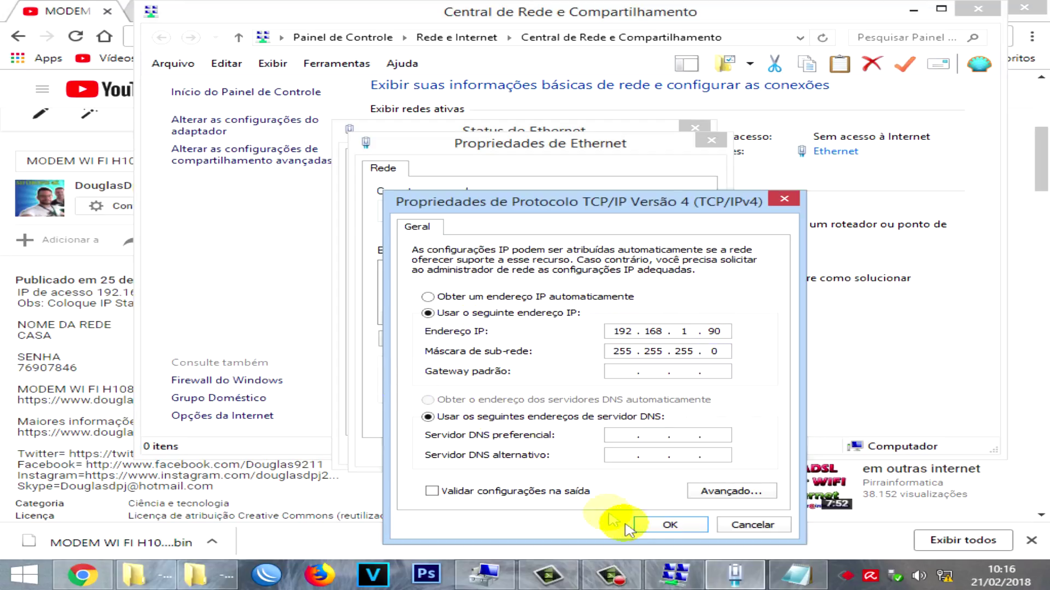
click(670, 525)
click(598, 452)
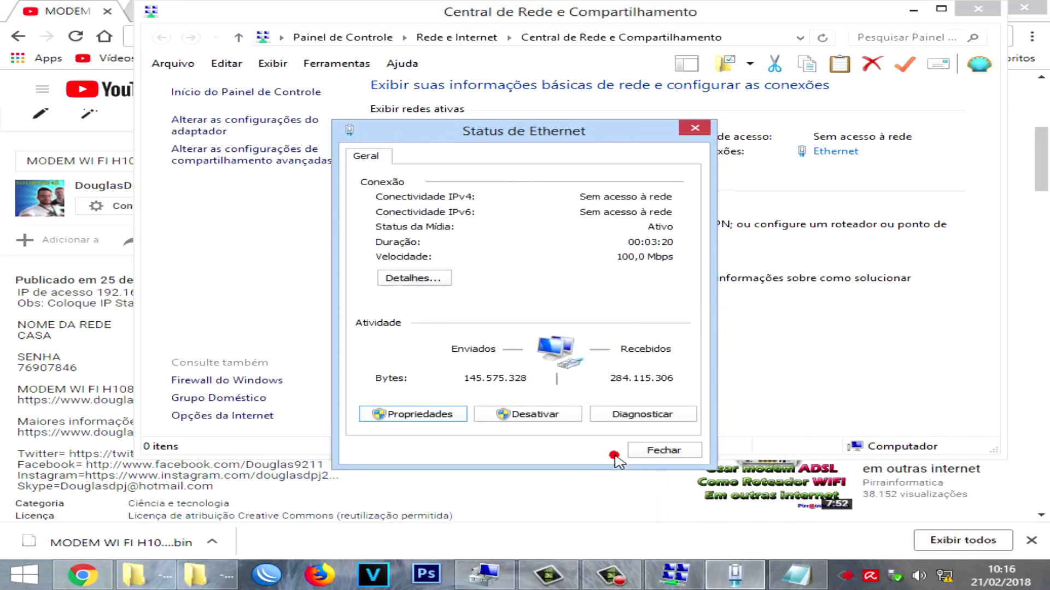
Return to the modem page at 192.168.1.200 and try to log in as admin with the account password.
click(113, 261)
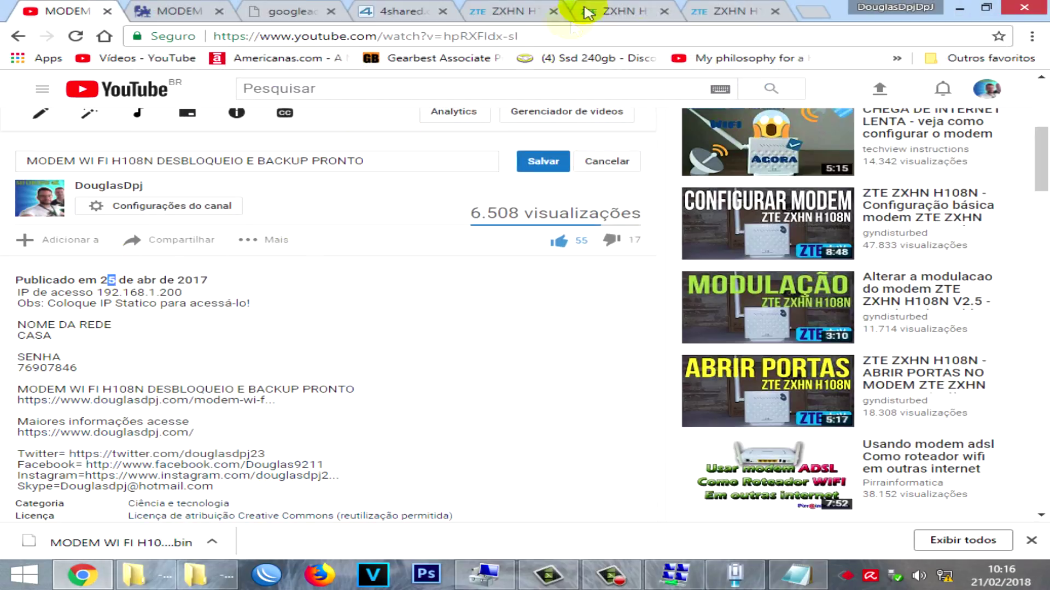
click(730, 11)
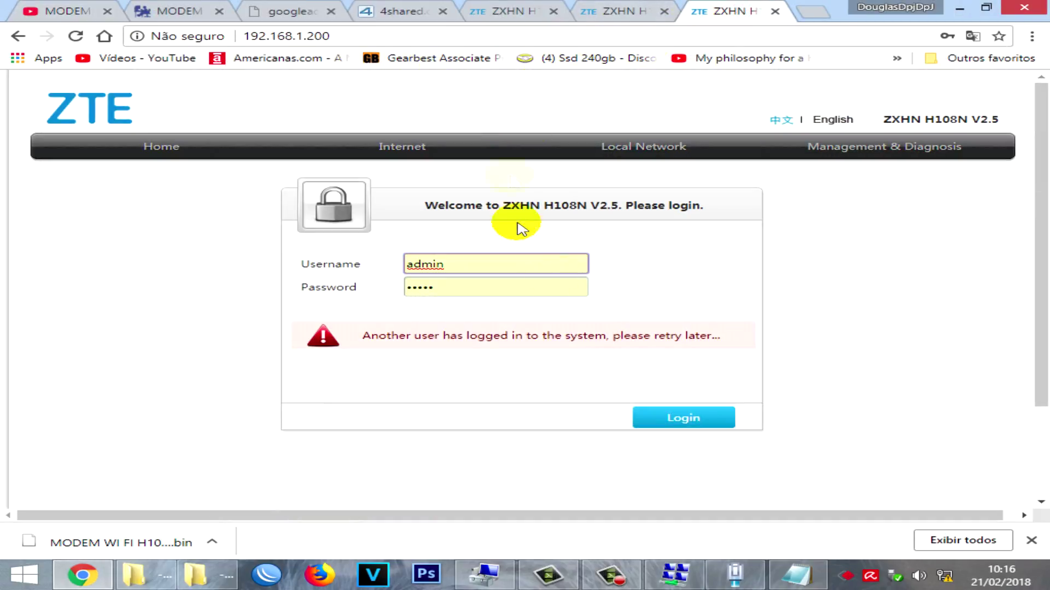
click(684, 418)
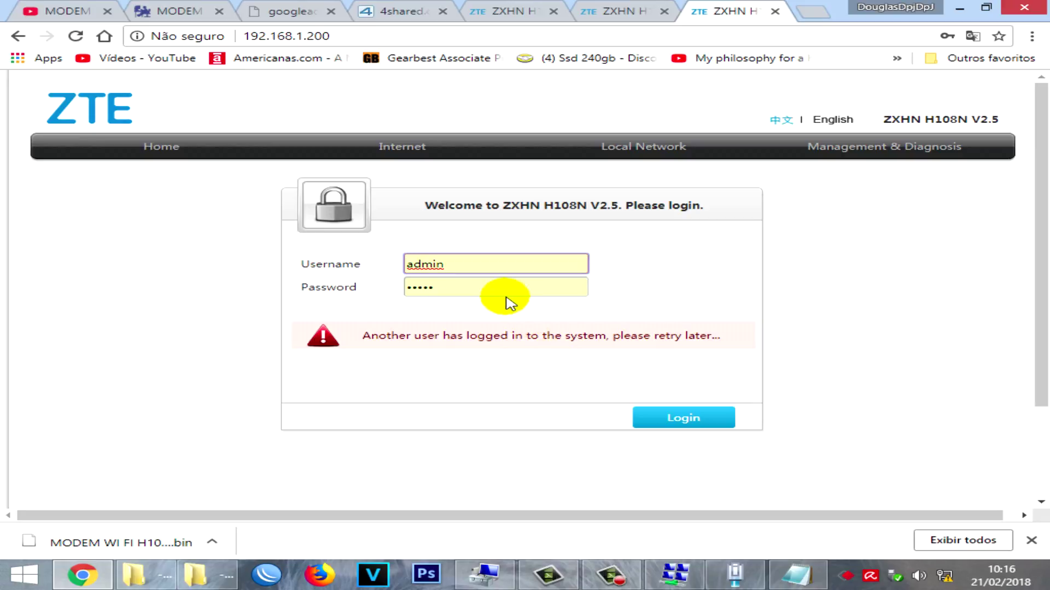
click(506, 288)
click(694, 421)
click(480, 290)
click(529, 289)
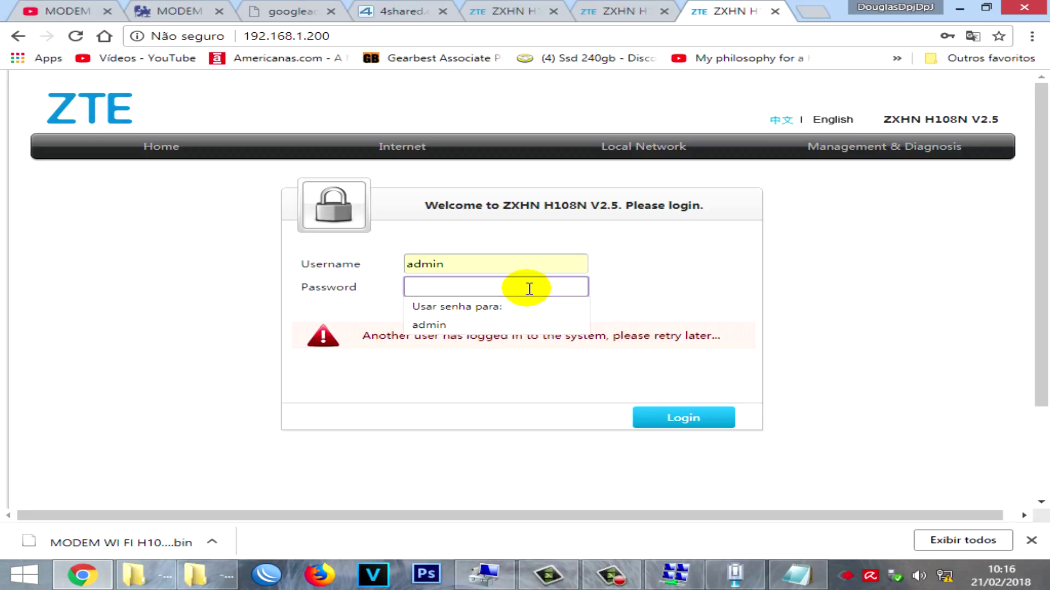
key(Return)
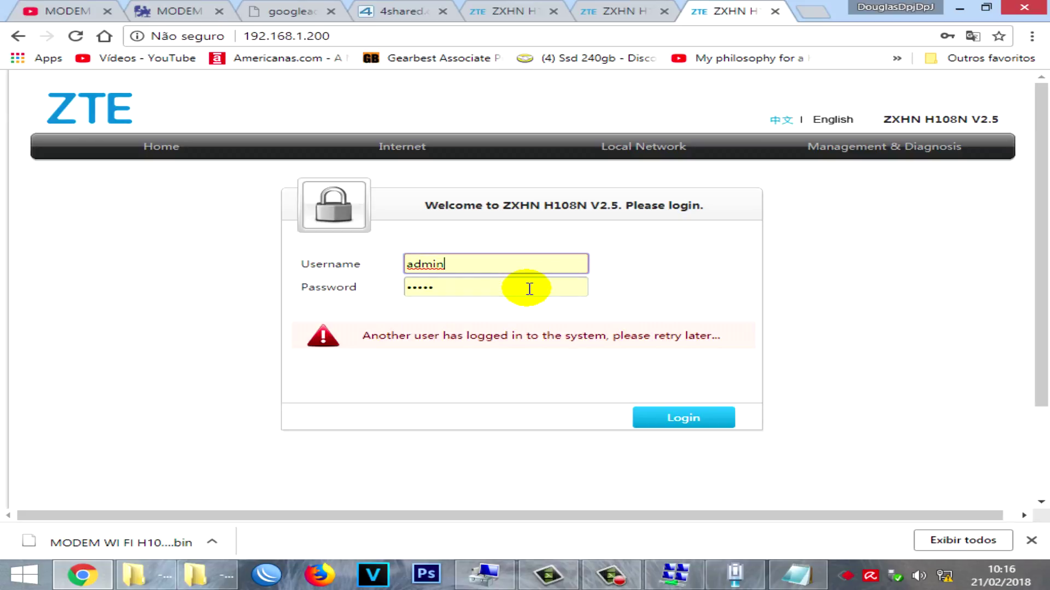
click(581, 337)
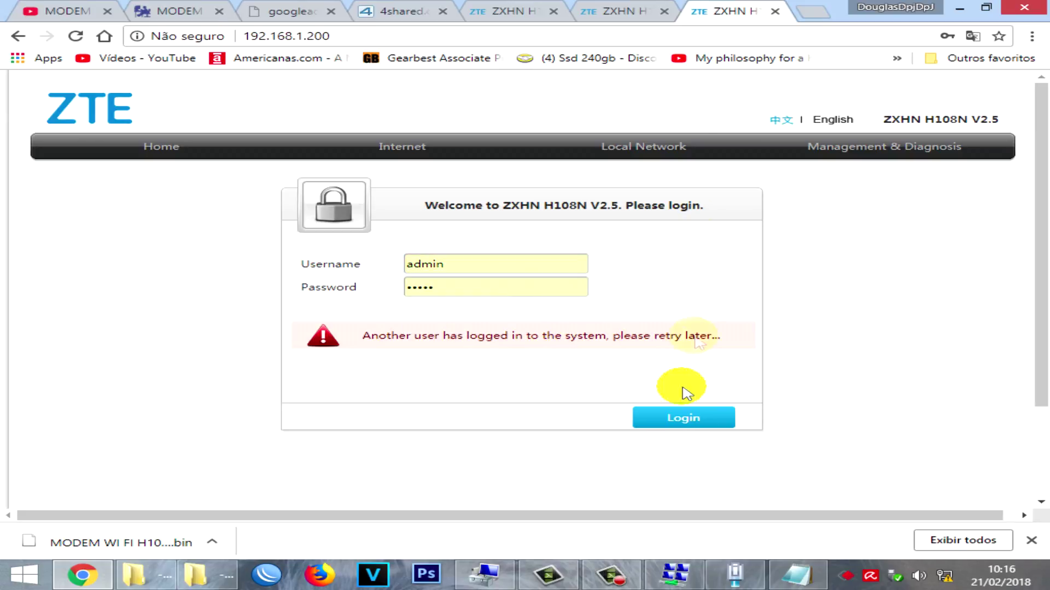
Compare the 192.168.1.1 page with the 192.168.1.200 login page, then look through the other open pages back to the YouTube video.
click(620, 12)
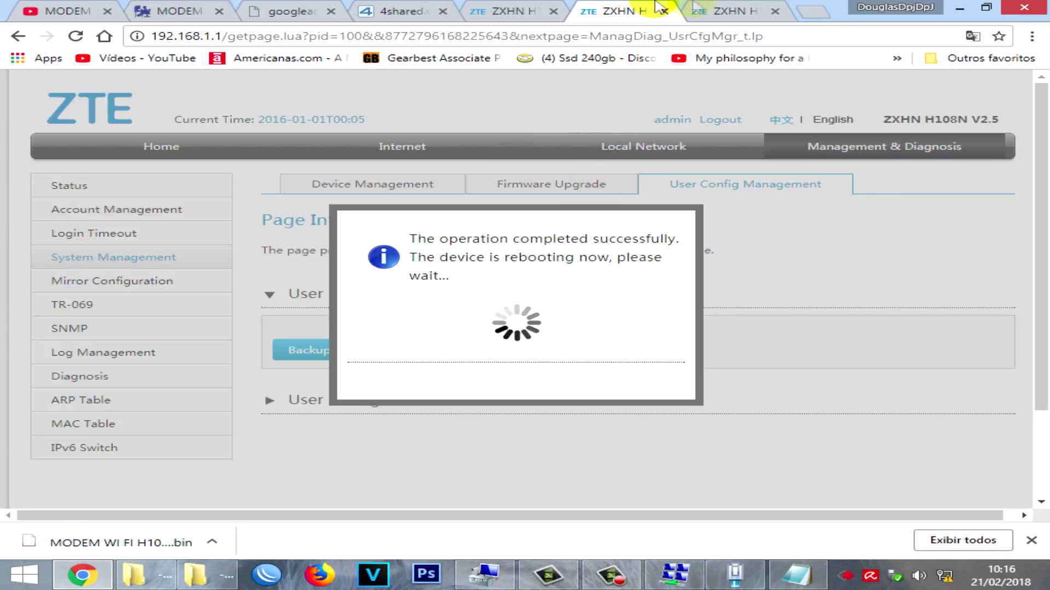
click(714, 11)
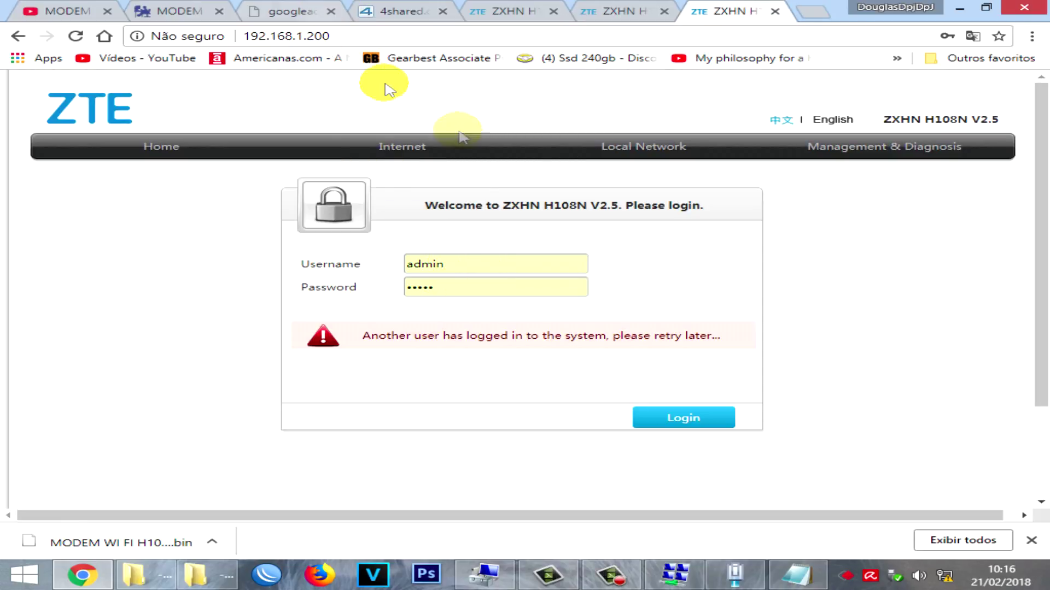
click(493, 290)
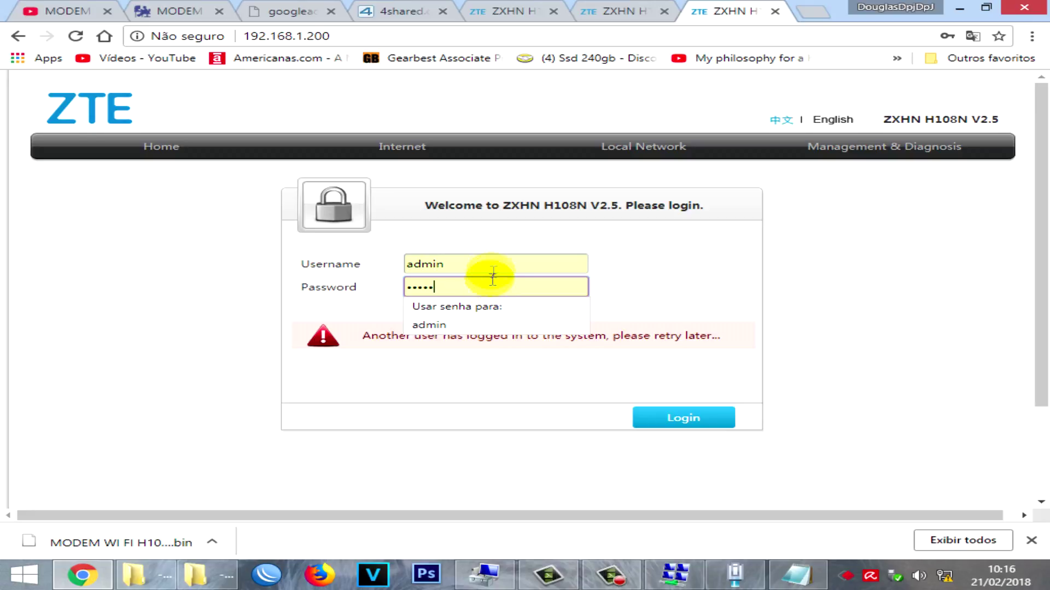
click(634, 11)
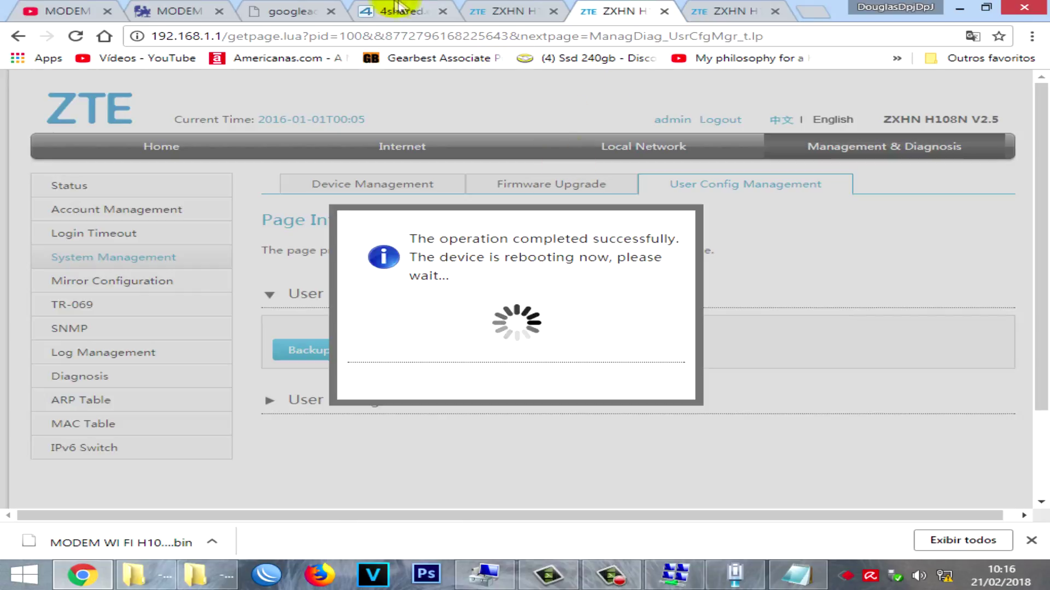
click(402, 8)
click(276, 9)
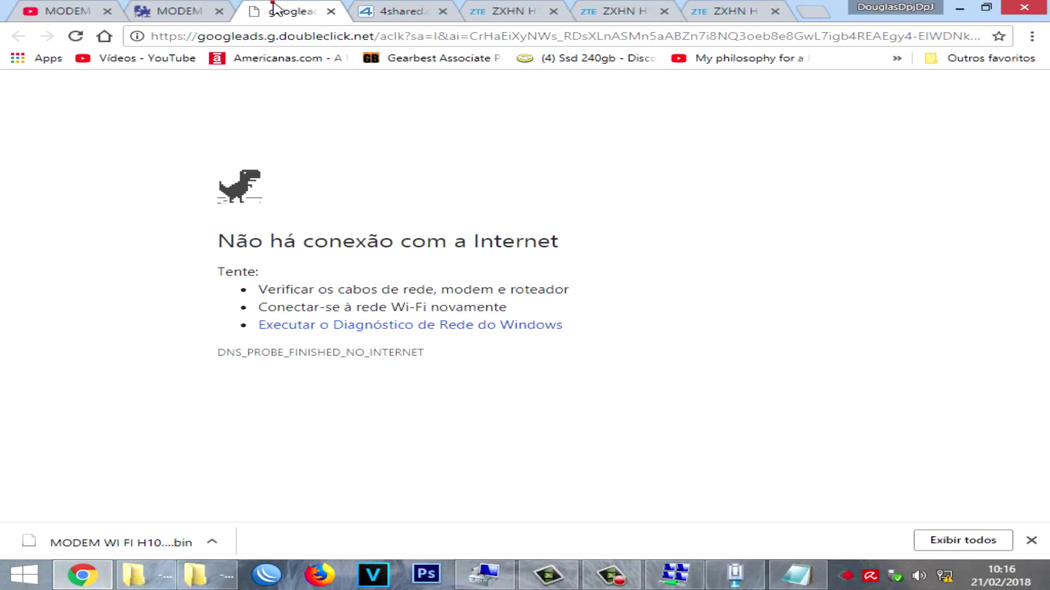
click(173, 7)
click(54, 8)
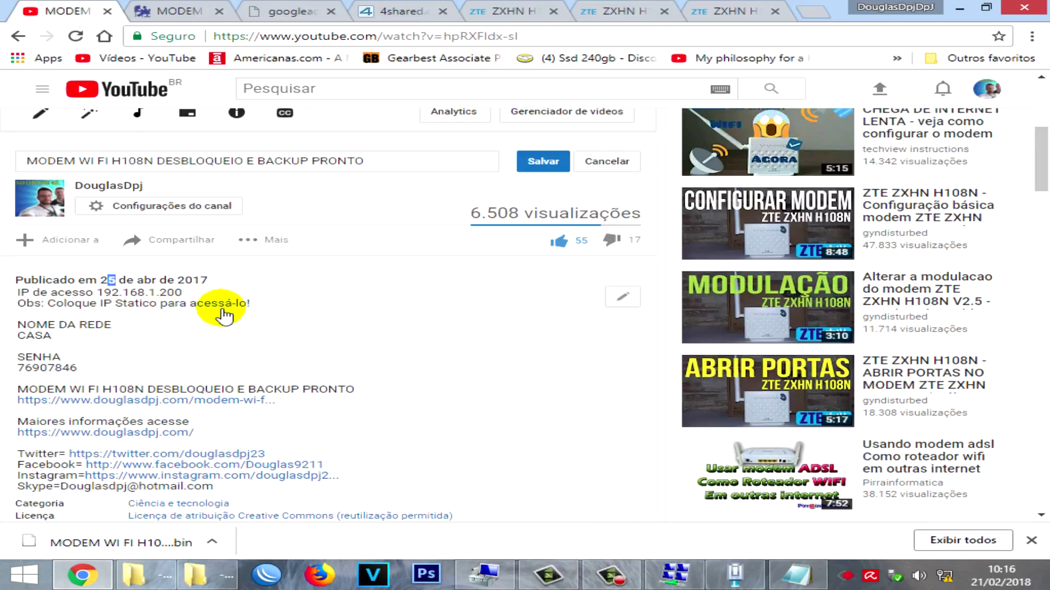
Set the Ethernet connection's TCP/IPv4 properties to obtain the IP address and DNS servers automatically, then put the network window away.
right_click(938, 580)
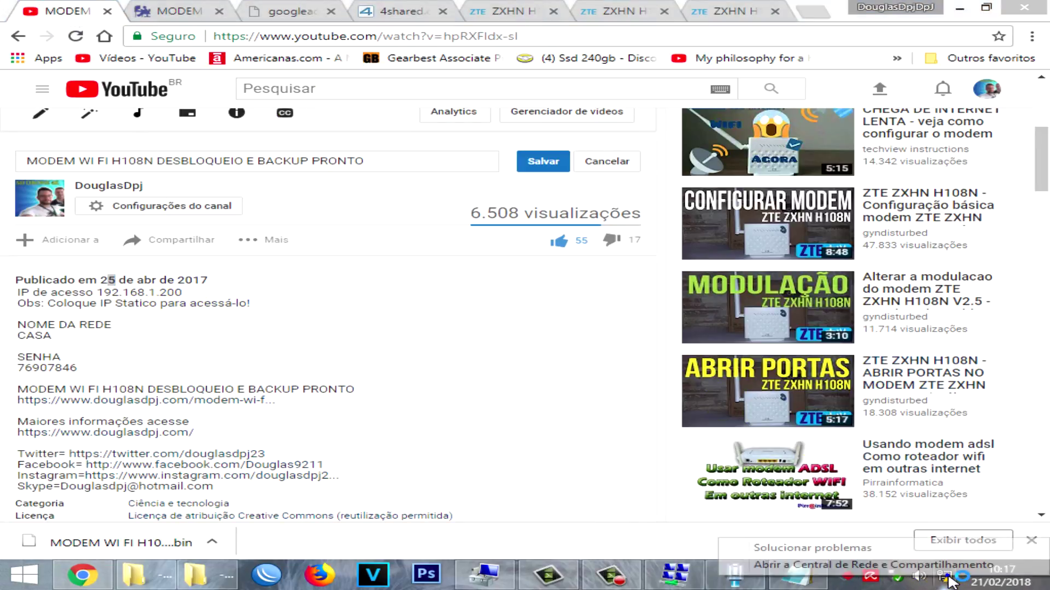
click(936, 565)
click(835, 152)
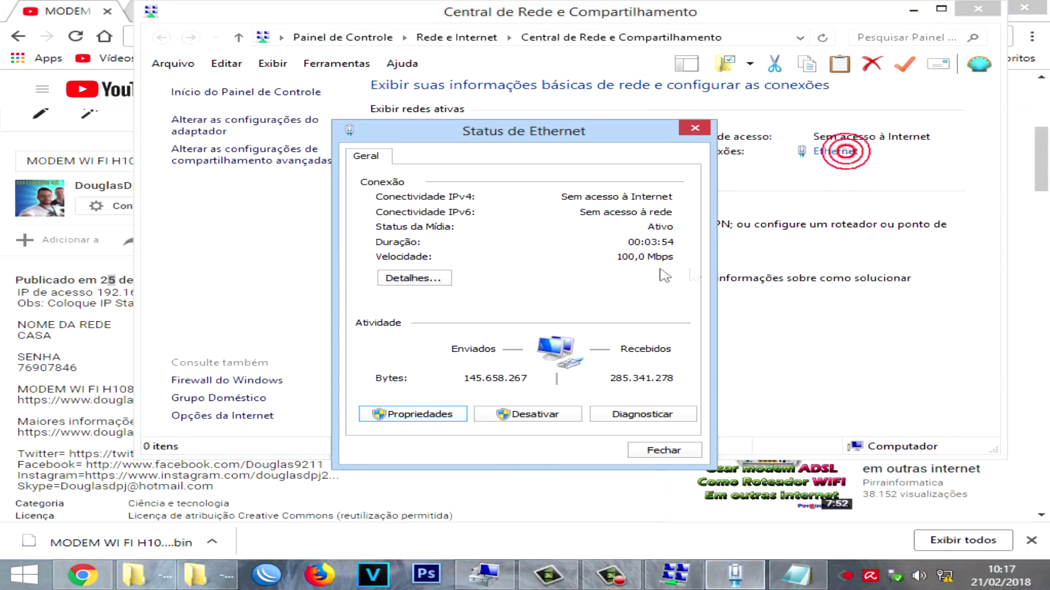
click(452, 415)
scroll(497, 311, down, 3)
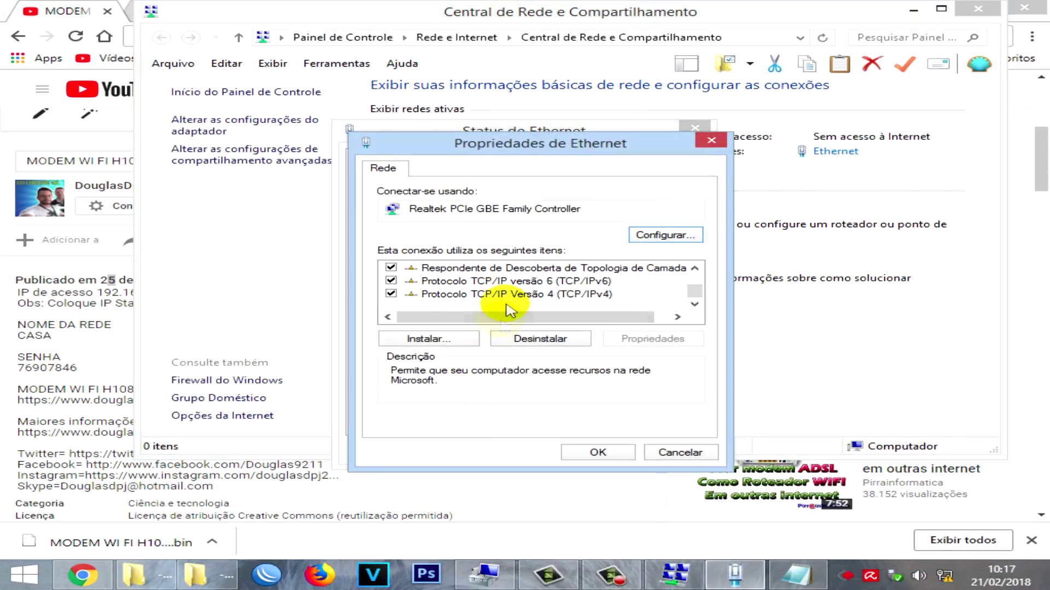
double_click(503, 295)
click(514, 296)
click(571, 400)
click(666, 526)
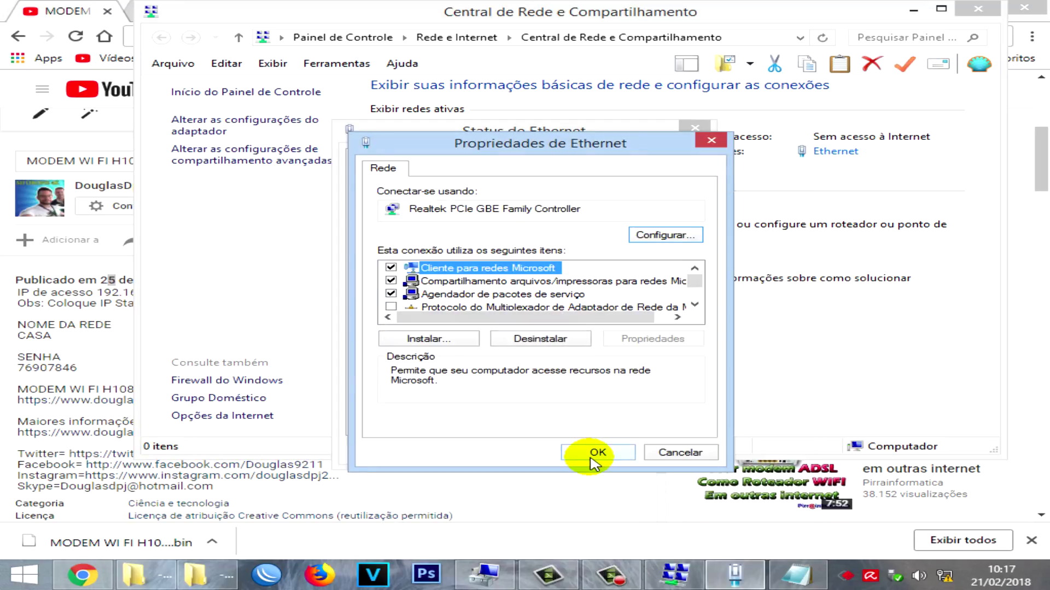
click(596, 456)
click(665, 449)
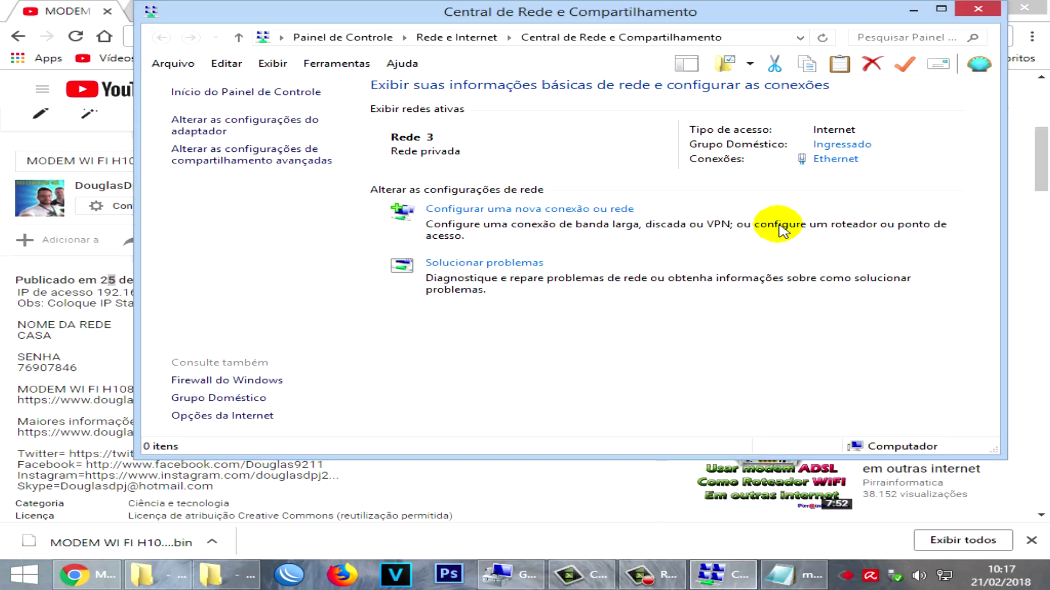
click(913, 11)
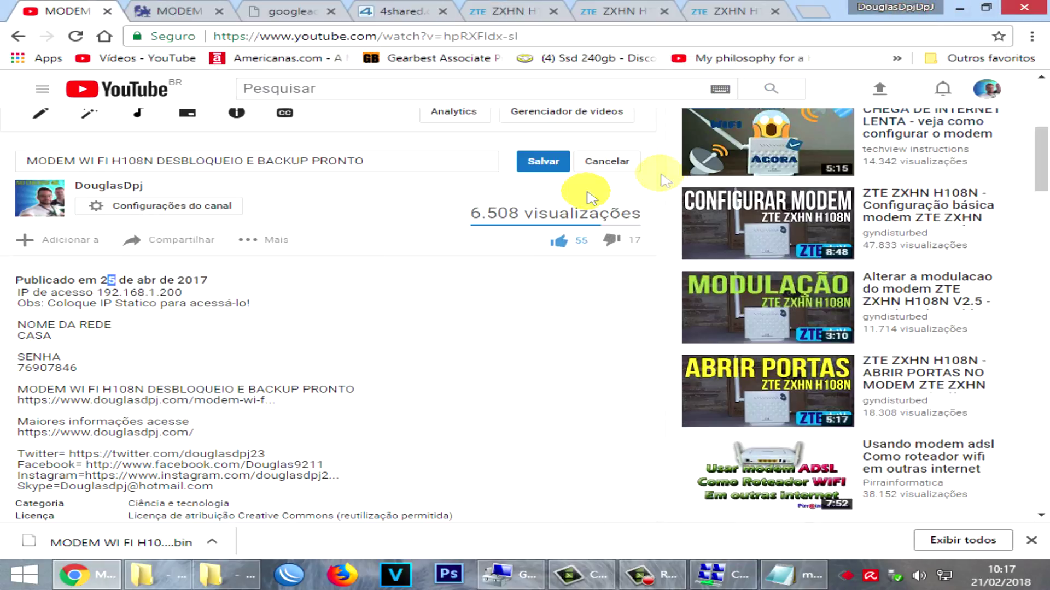
Review the YouTube video page and the beginning of the H108N unlock and backup blog post.
scroll(351, 321, up, 5)
scroll(370, 387, down, 3)
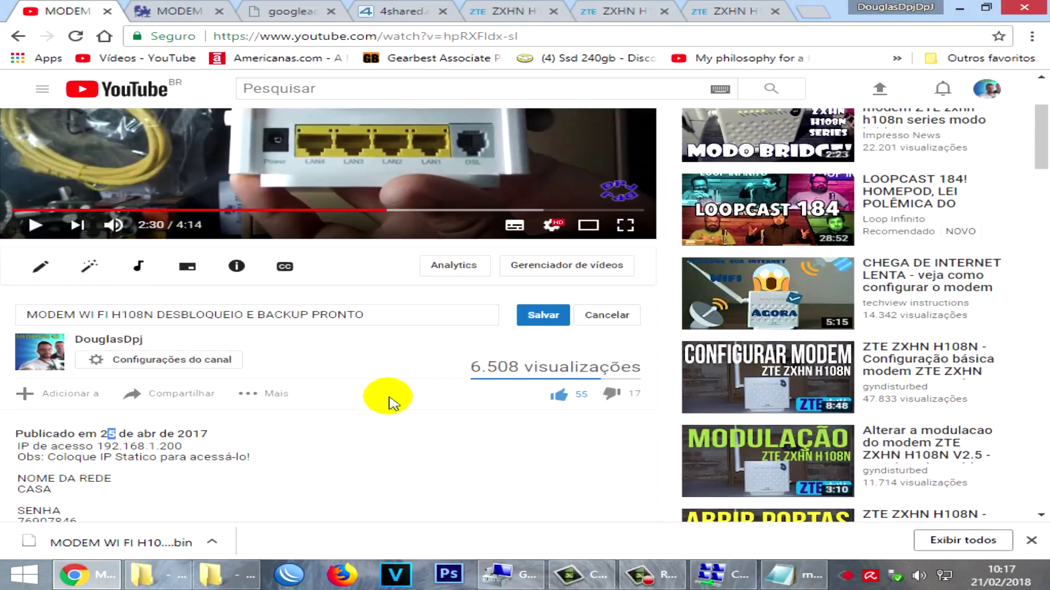
scroll(377, 343, up, 3)
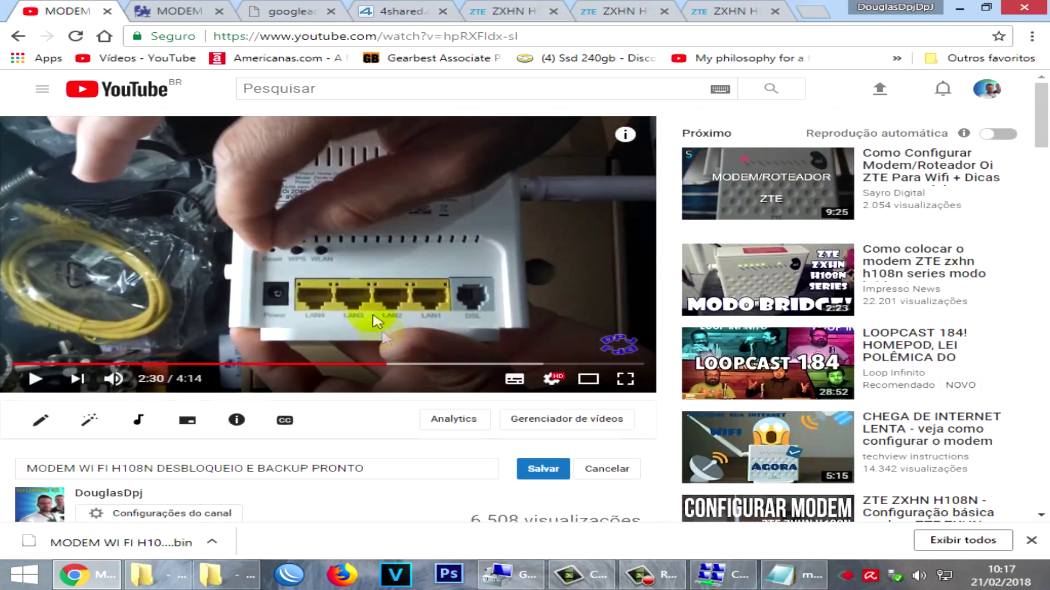
click(174, 7)
scroll(339, 148, up, 5)
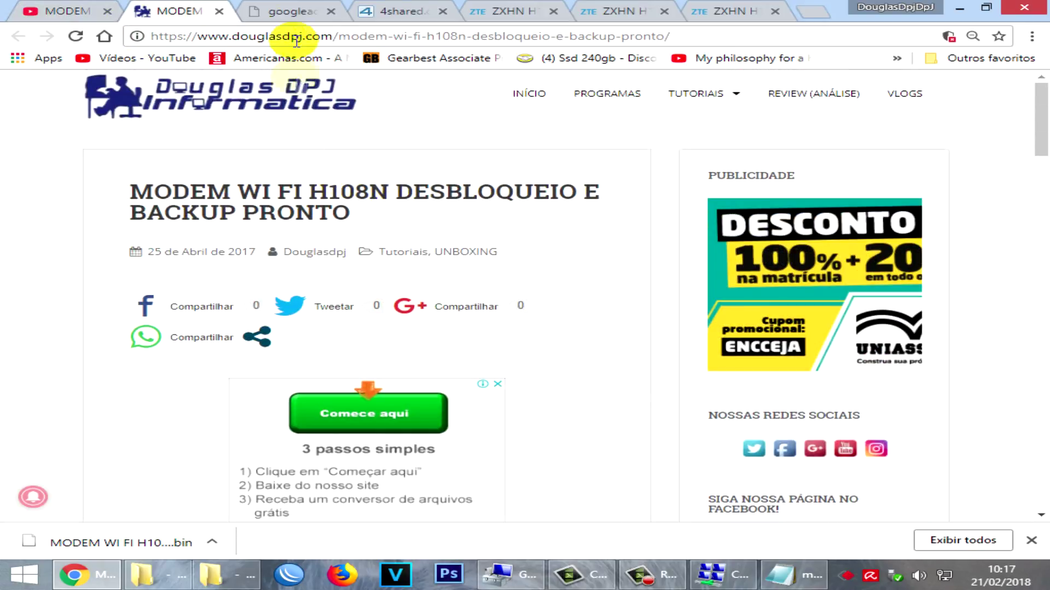
Open the blog's home page and browse its latest posts.
click(303, 6)
click(197, 9)
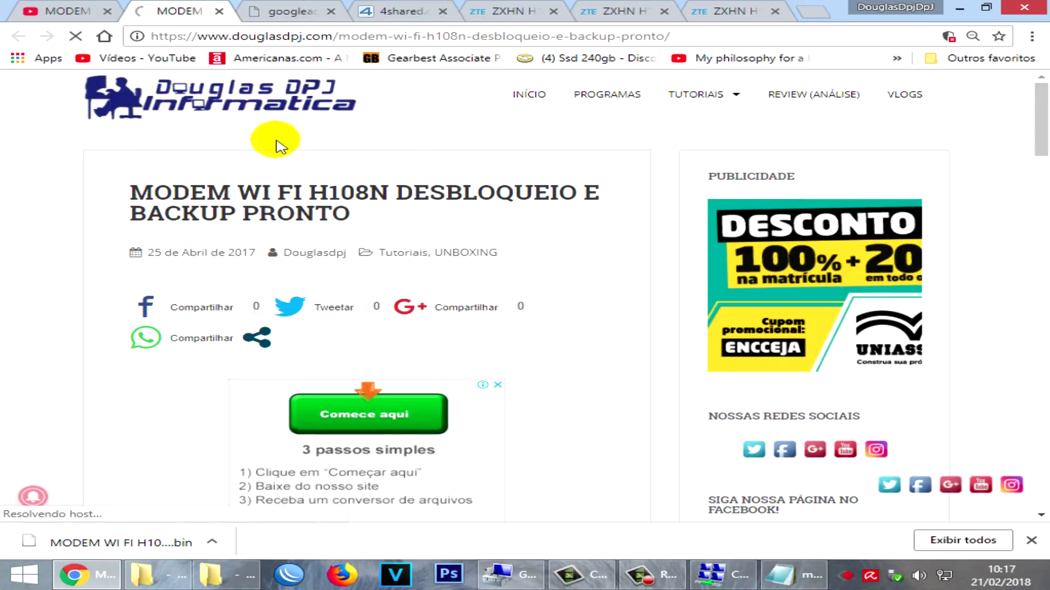
scroll(569, 213, down, 5)
scroll(648, 246, down, 4)
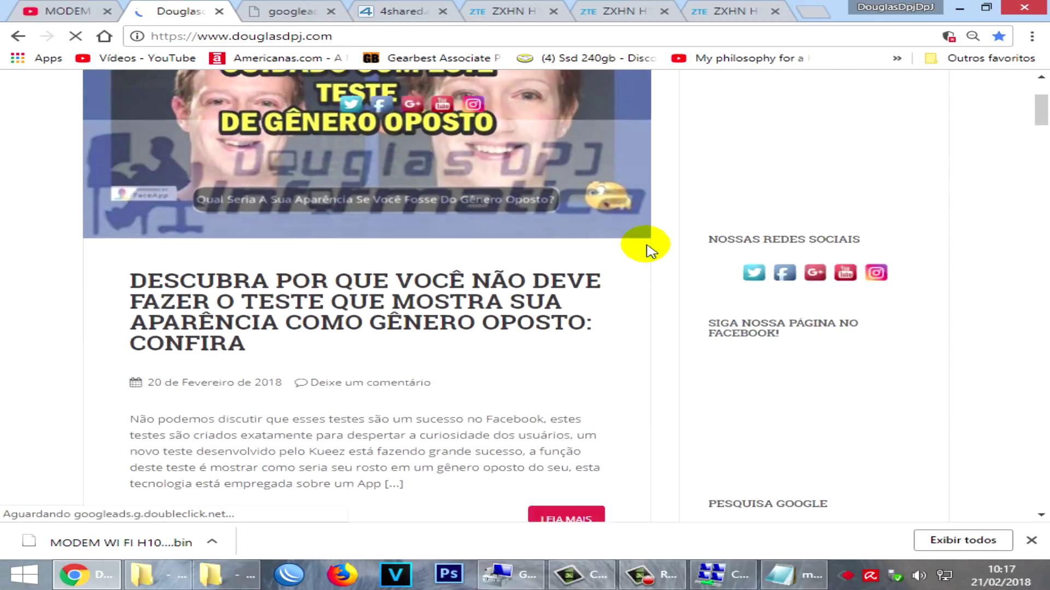